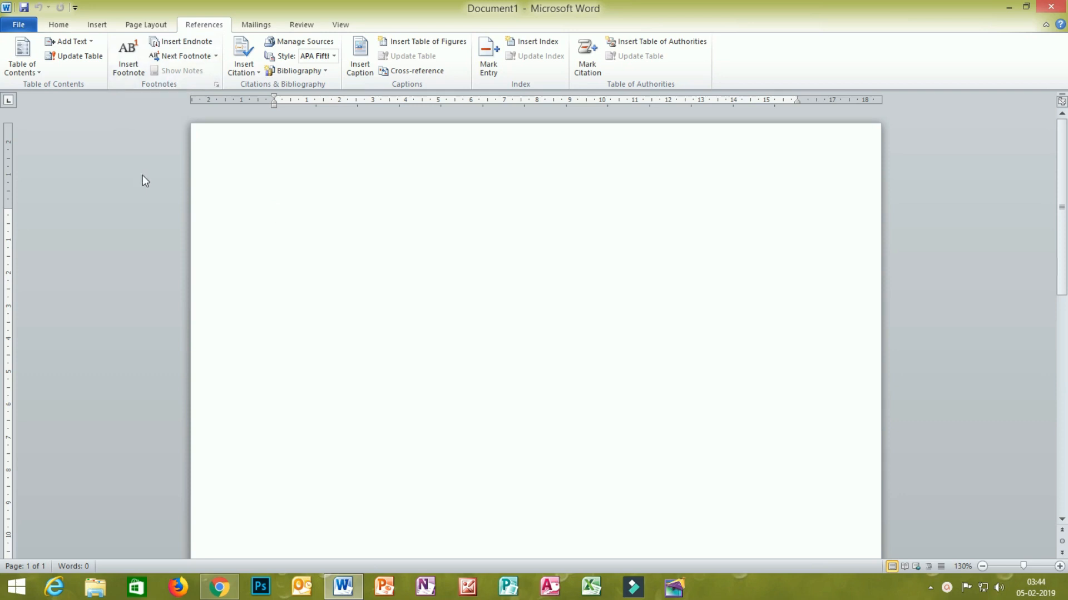
Step: Switch to Chrome to show the YouTube channel's Subscribe button, and return to the blank Word document
{"action": "left_click", "coordinate": [219, 587]}
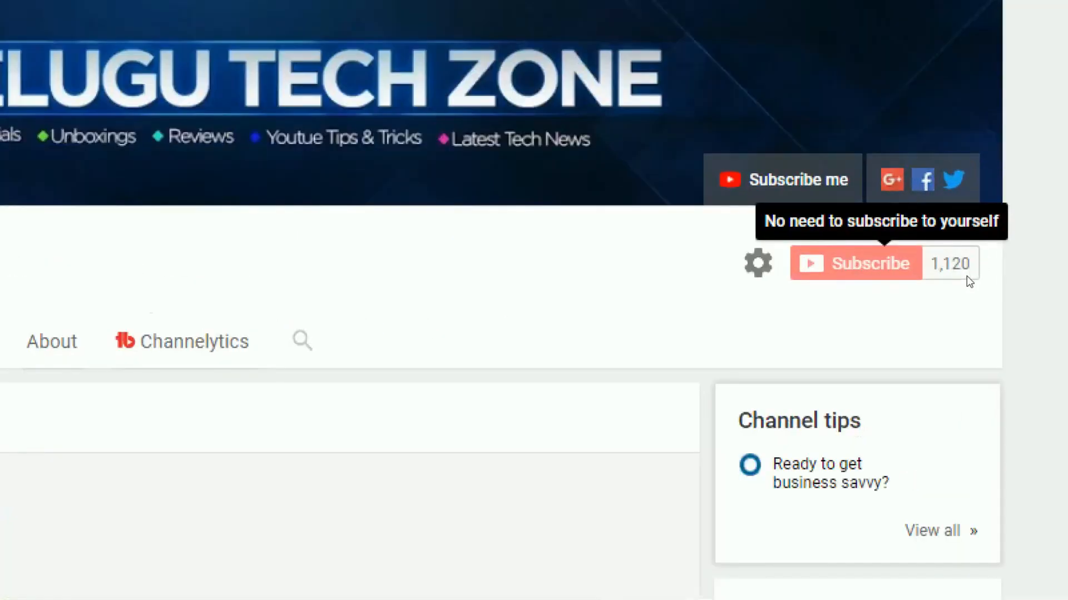
{"action": "mouse_move", "coordinate": [807, 291]}
{"action": "left_mouse_down"}
{"action": "mouse_move", "coordinate": [989, 268]}
{"action": "mouse_move", "coordinate": [939, 240]}
{"action": "mouse_move", "coordinate": [778, 256]}
{"action": "mouse_move", "coordinate": [815, 298]}
{"action": "mouse_move", "coordinate": [803, 294]}
{"action": "left_mouse_up"}
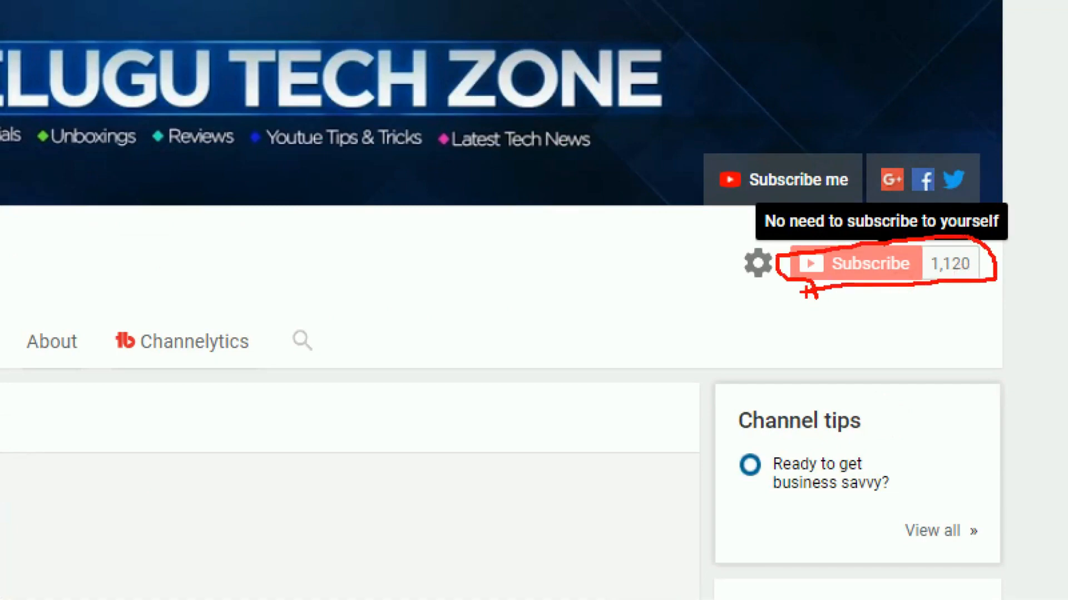
{"action": "key", "text": "Escape"}
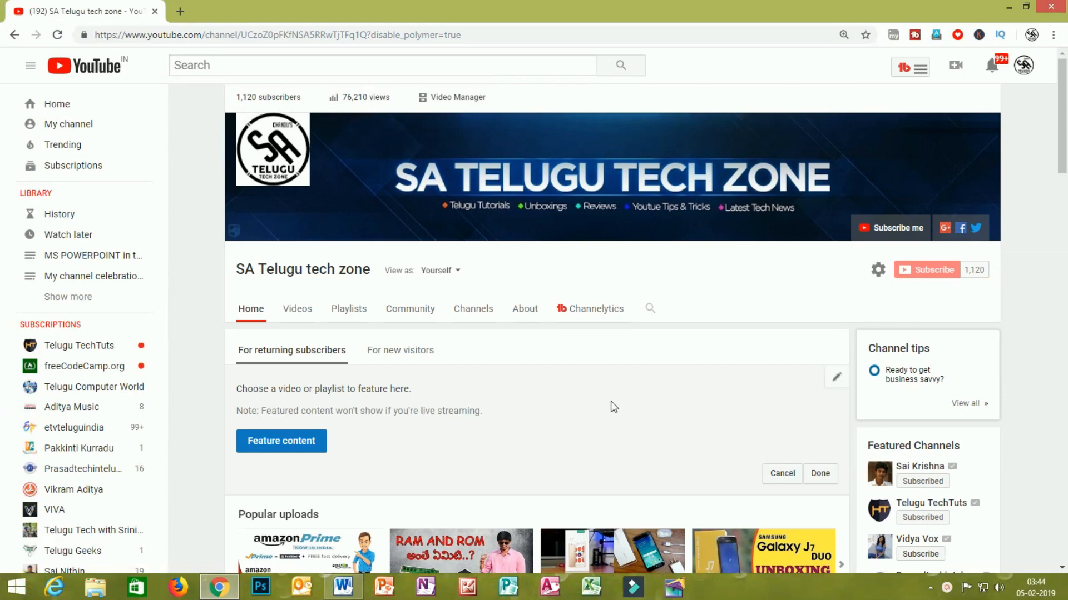
{"action": "left_click", "coordinate": [343, 594]}
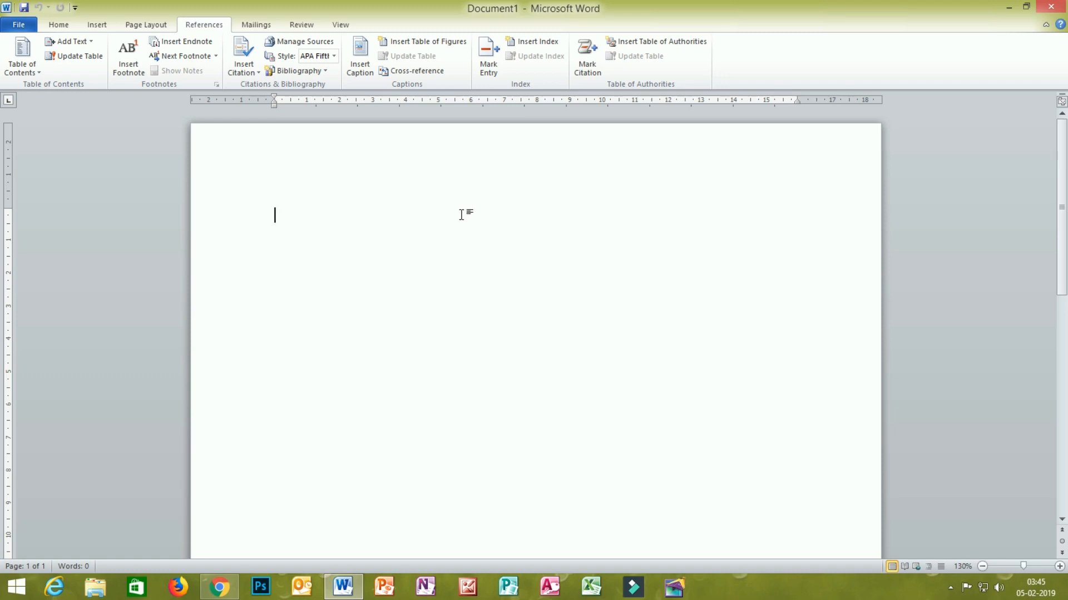
Step: Fill the blank document with sample text using =rand(100,1) and return to its first page
{"action": "type", "text": "=rand(100,1)"}
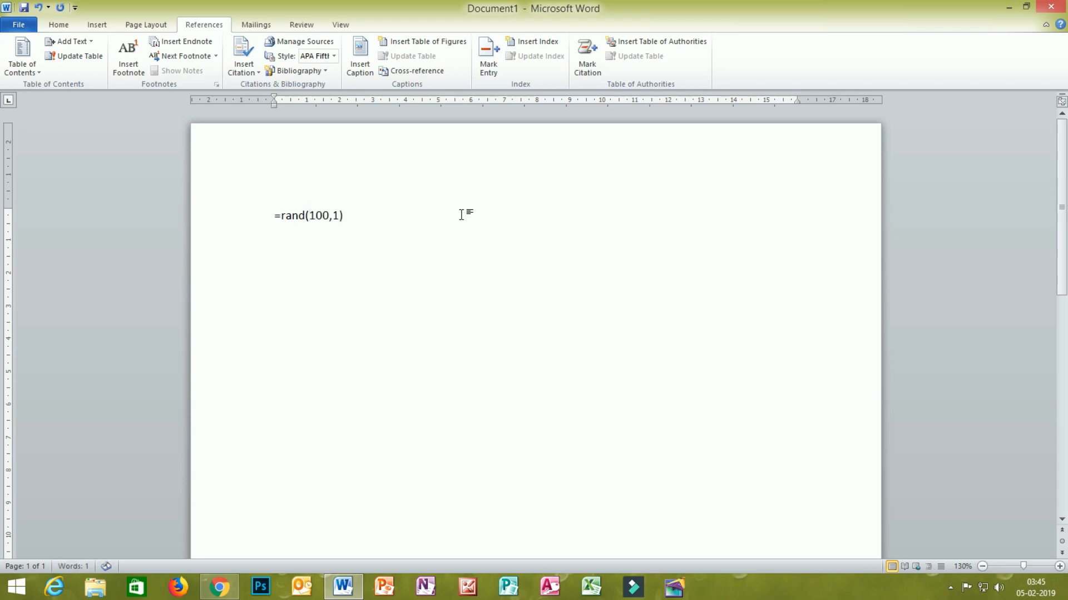
{"action": "key", "text": "Return"}
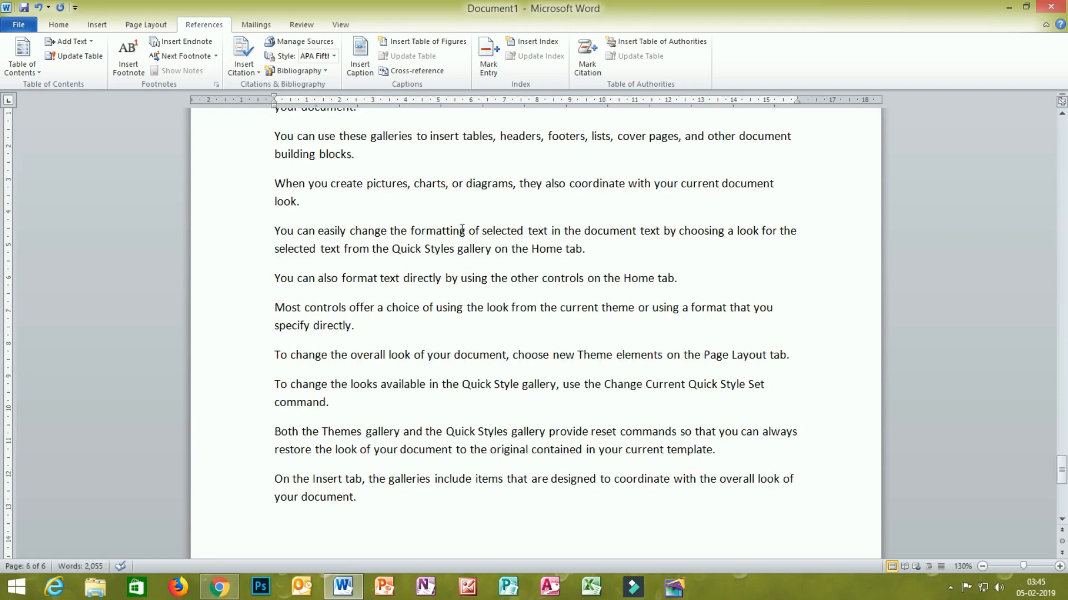
{"action": "scroll", "coordinate": [472, 264], "scroll_direction": "up", "scroll_amount": 20}
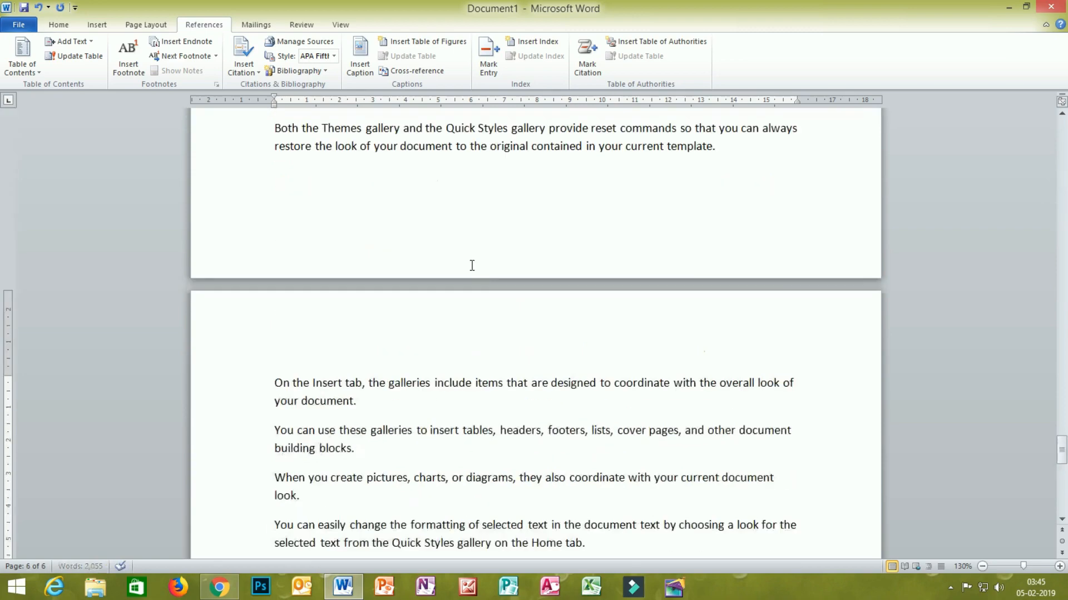
{"action": "scroll", "coordinate": [472, 264], "scroll_direction": "up", "scroll_amount": 20}
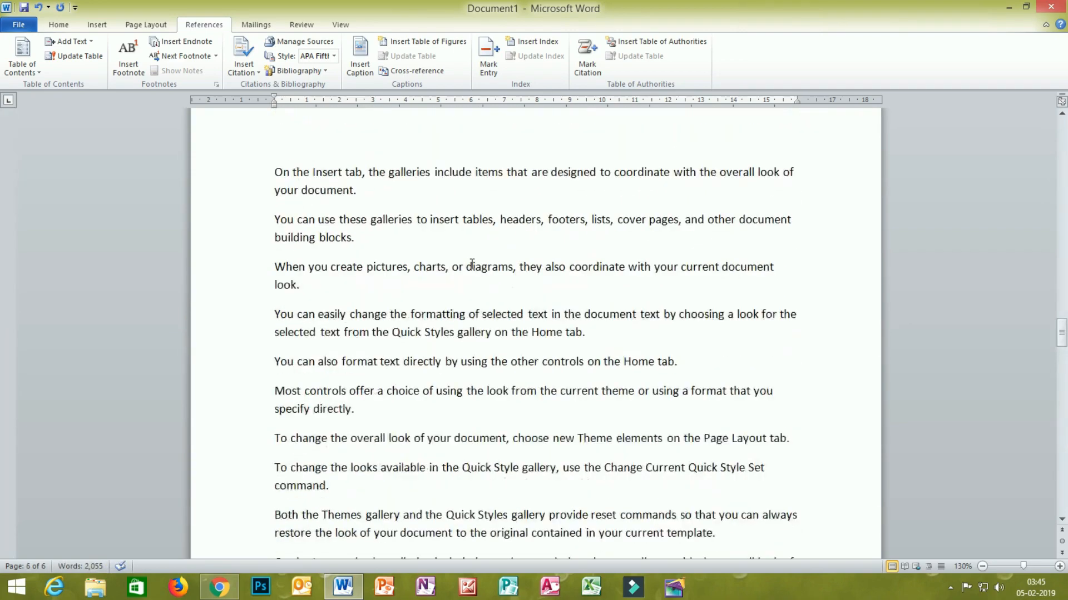
{"action": "scroll", "coordinate": [472, 264], "scroll_direction": "up", "scroll_amount": 20}
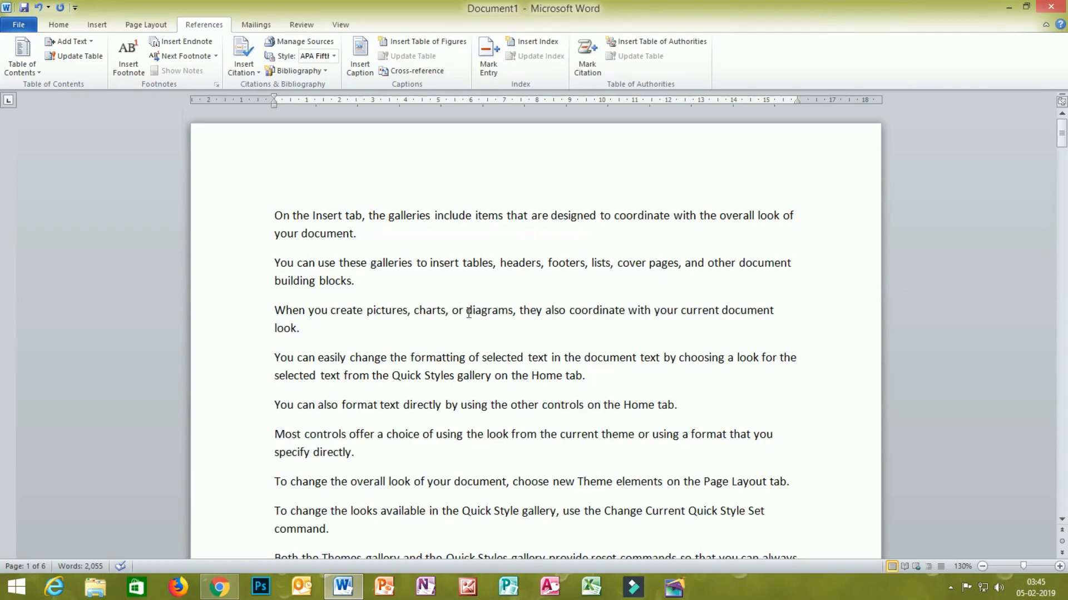
Step: Examine the sample text across all pages, including individual words and the area at the foot of the first page
{"action": "scroll", "coordinate": [468, 313], "scroll_direction": "down", "scroll_amount": 9, "text": "ctrl"}
{"action": "scroll", "coordinate": [498, 314], "scroll_direction": "down", "scroll_amount": 1, "text": "ctrl"}
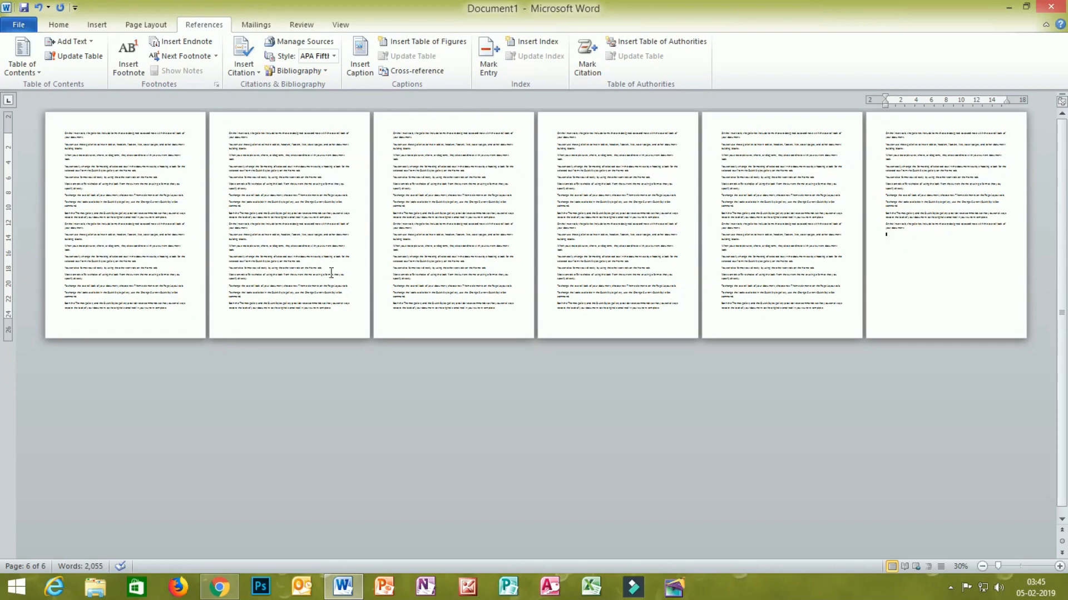
{"action": "scroll", "coordinate": [293, 279], "scroll_direction": "up", "scroll_amount": 3, "text": "ctrl"}
{"action": "scroll", "coordinate": [294, 280], "scroll_direction": "up", "scroll_amount": 8, "text": "ctrl"}
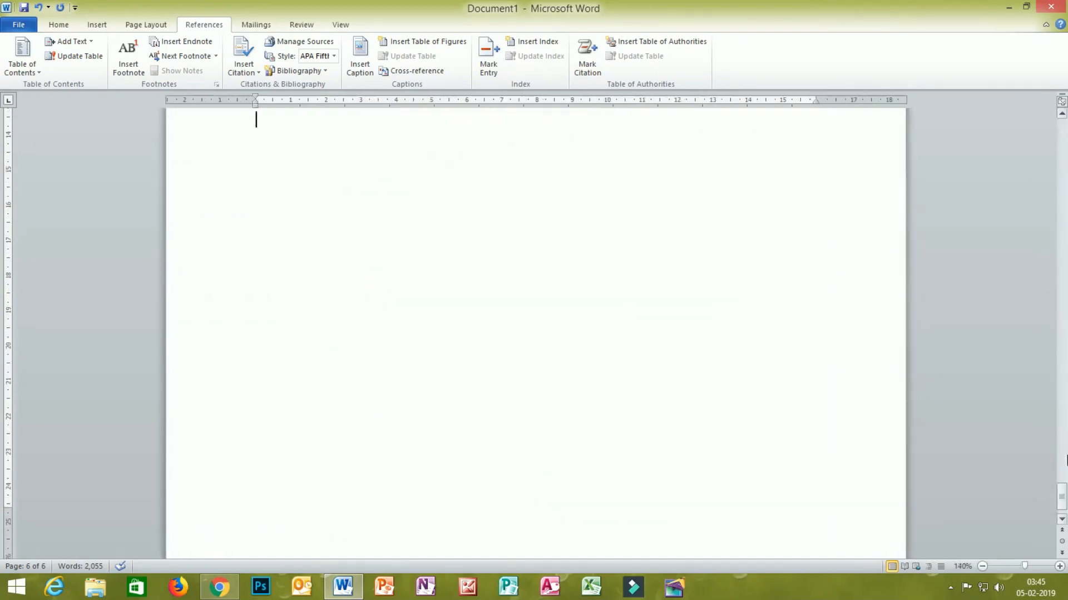
{"action": "left_click_drag", "start_coordinate": [1062, 500], "coordinate": [1003, 113]}
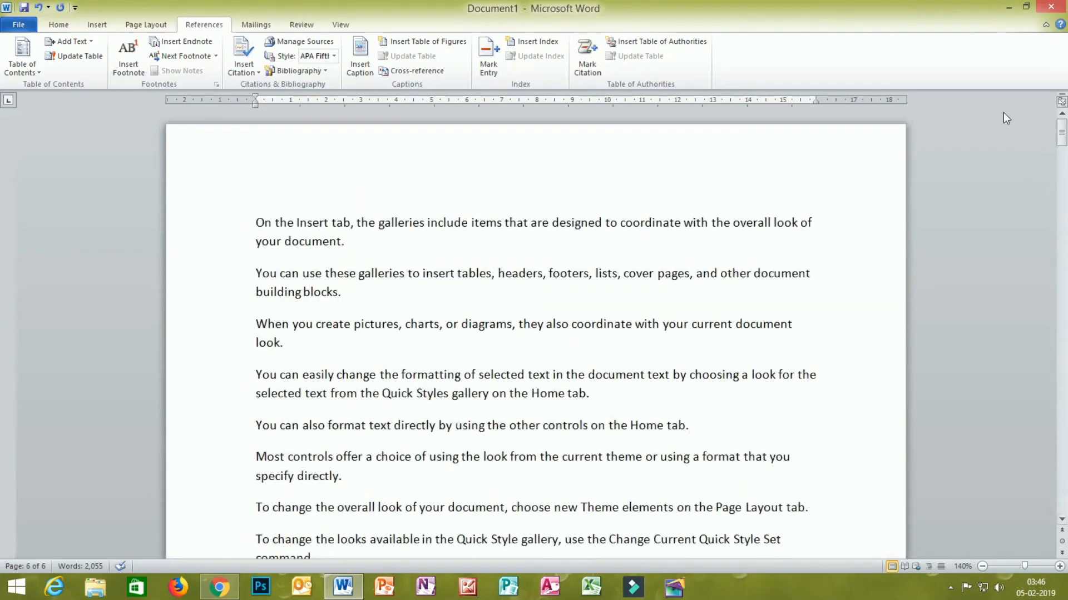
{"action": "left_click", "coordinate": [250, 231]}
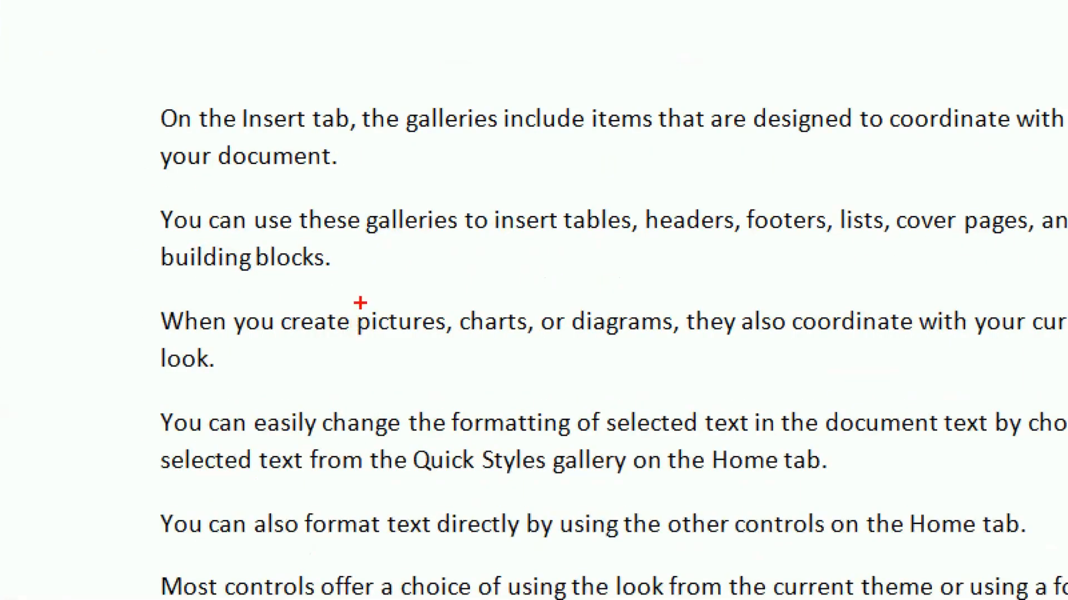
{"action": "mouse_move", "coordinate": [355, 315]}
{"action": "left_mouse_down"}
{"action": "mouse_move", "coordinate": [353, 340]}
{"action": "mouse_move", "coordinate": [438, 348]}
{"action": "mouse_move", "coordinate": [455, 318]}
{"action": "mouse_move", "coordinate": [340, 302]}
{"action": "left_mouse_up"}
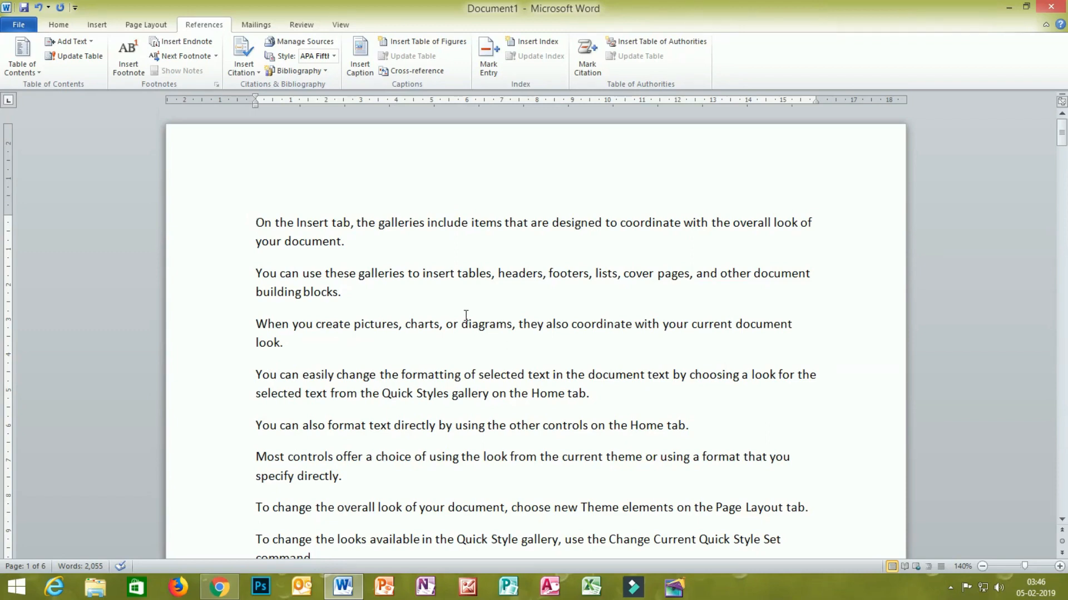
{"action": "left_click_drag", "start_coordinate": [461, 324], "coordinate": [511, 333]}
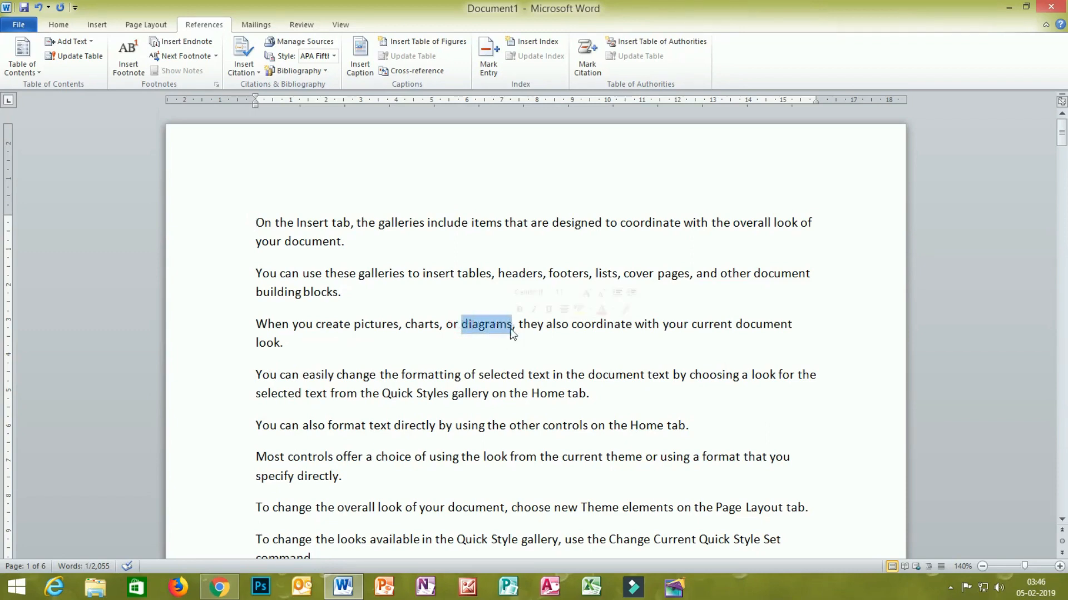
{"action": "left_click", "coordinate": [470, 359]}
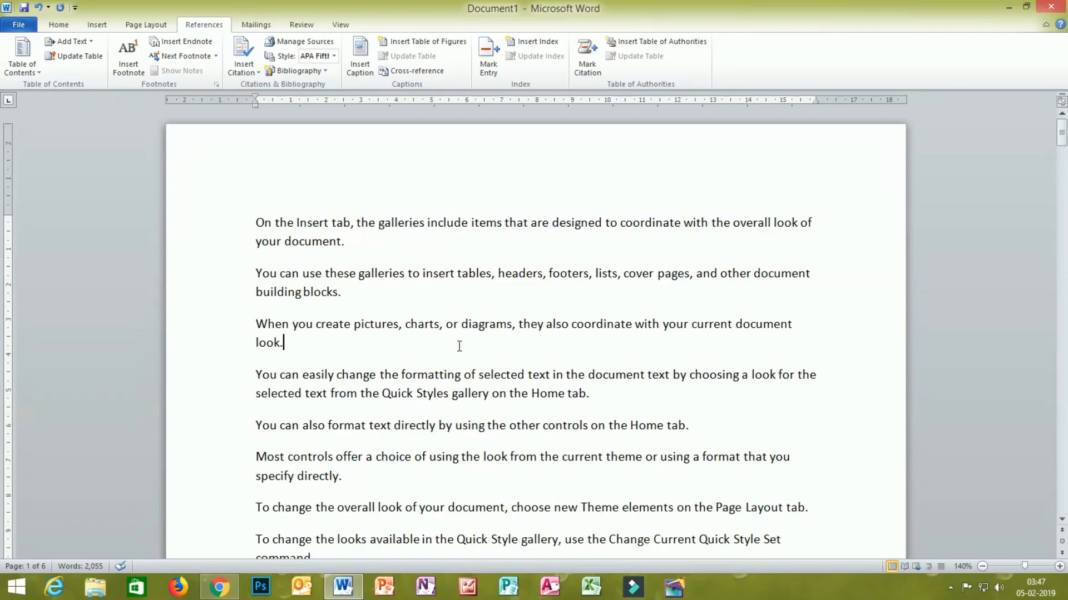
{"action": "scroll", "coordinate": [460, 346], "scroll_direction": "down", "scroll_amount": 15}
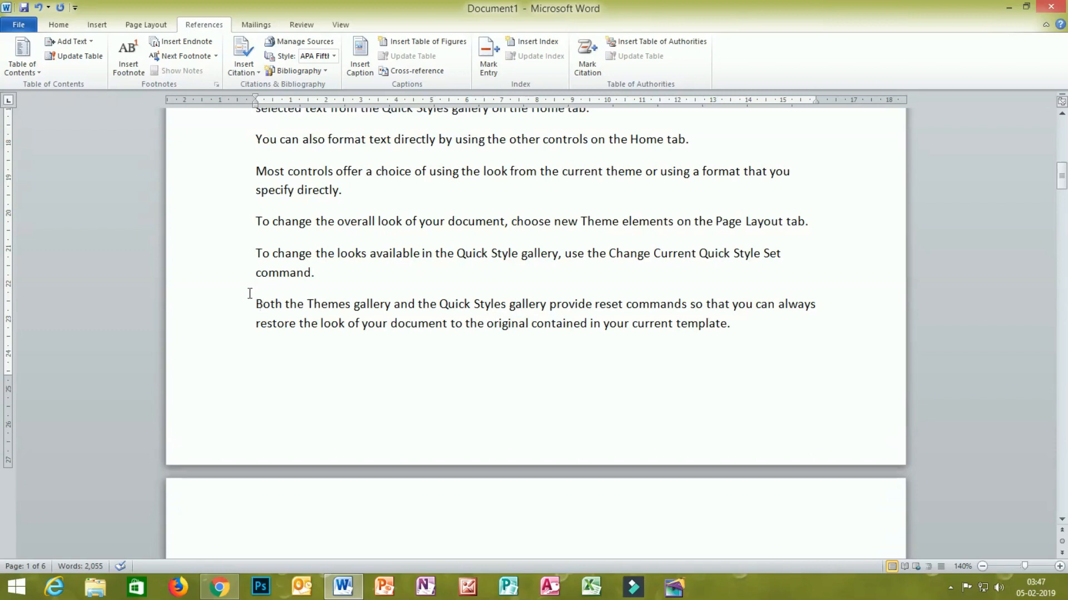
{"action": "left_click_drag", "start_coordinate": [256, 305], "coordinate": [283, 306]}
{"action": "left_click_drag", "start_coordinate": [1061, 178], "coordinate": [1061, 126]}
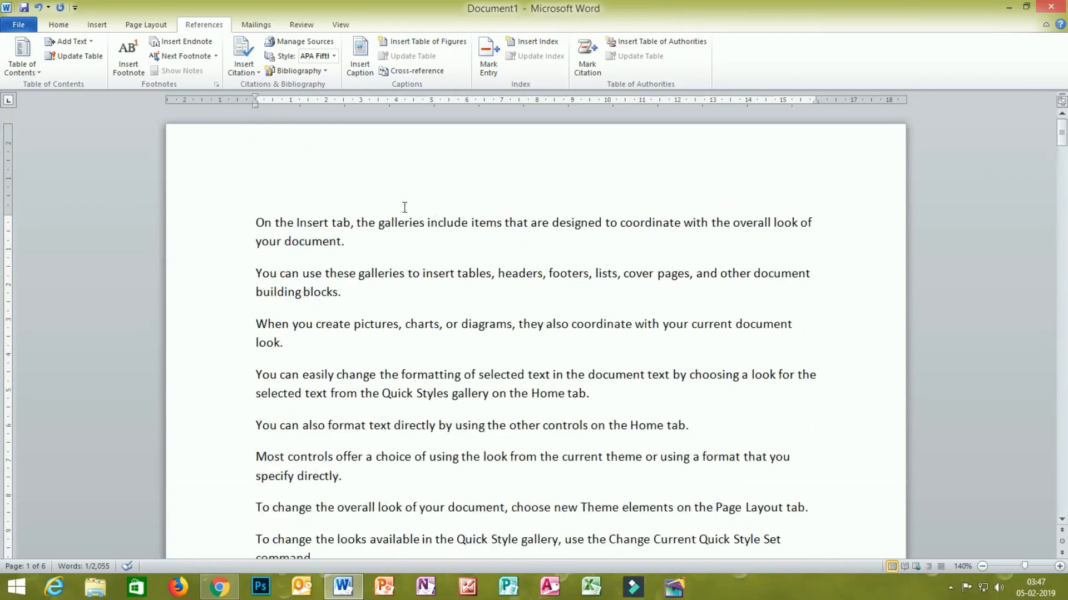
Step: Insert a footnote on "galleries" in the first paragraph with the lines "Nvsvhsihisfhifhisfvhsf" and "dyjtikkftikft"
{"action": "left_click_drag", "start_coordinate": [378, 222], "coordinate": [423, 223]}
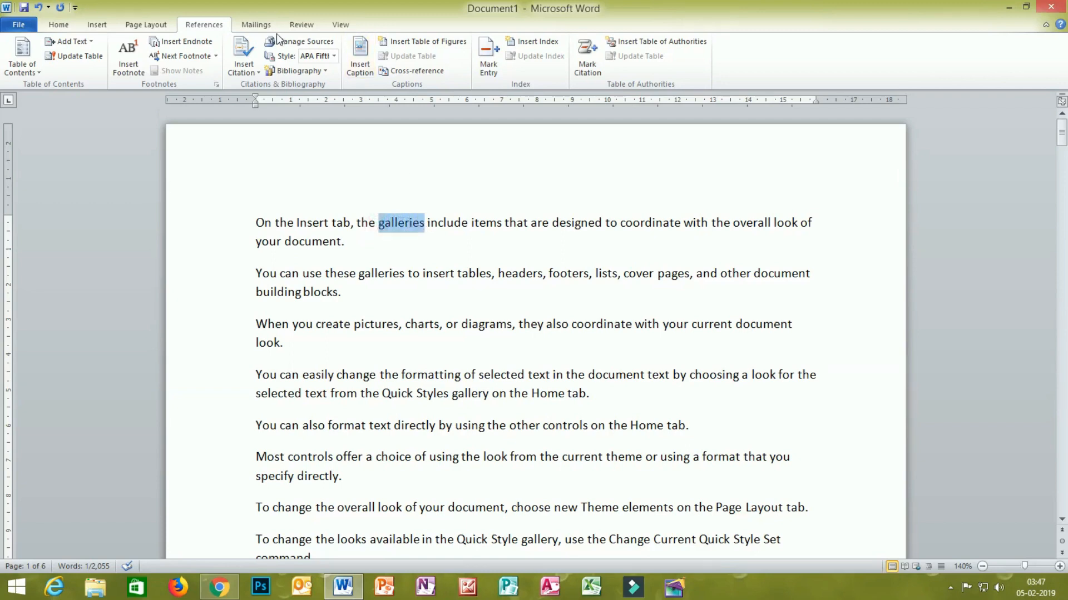
{"action": "left_click", "coordinate": [129, 67]}
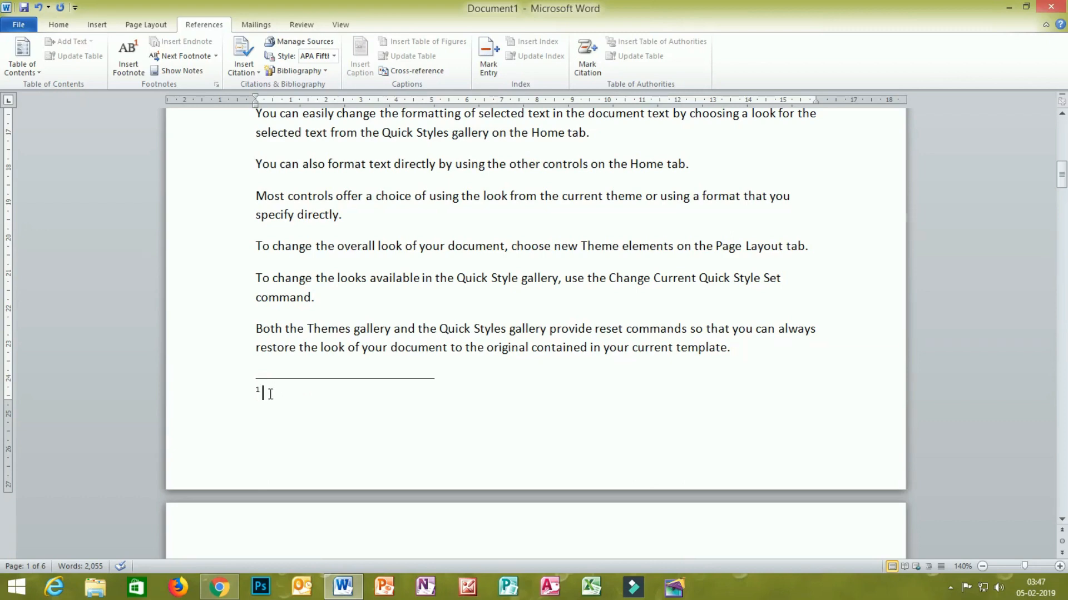
{"action": "scroll", "coordinate": [270, 394], "scroll_direction": "up", "scroll_amount": 1}
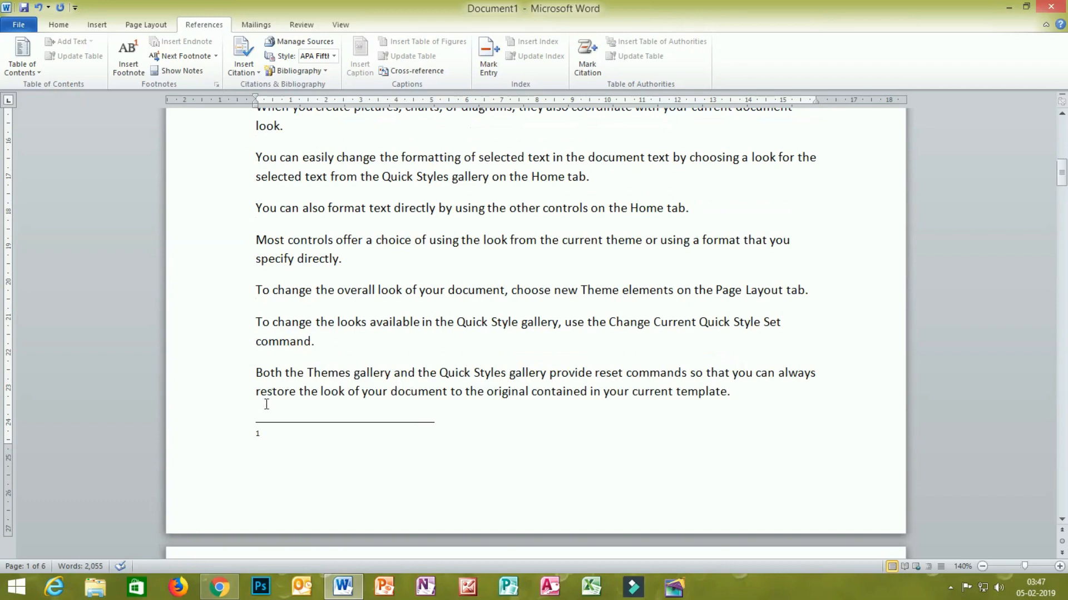
{"action": "type", "text": "nvsvhsihisfhifhisfvhsf"}
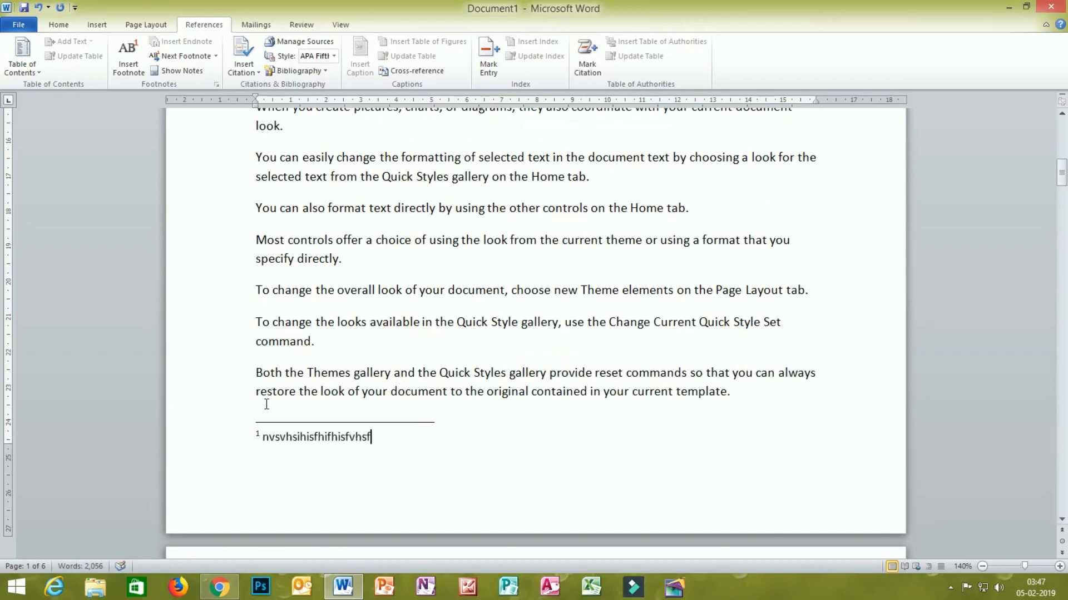
{"action": "key", "text": "Return"}
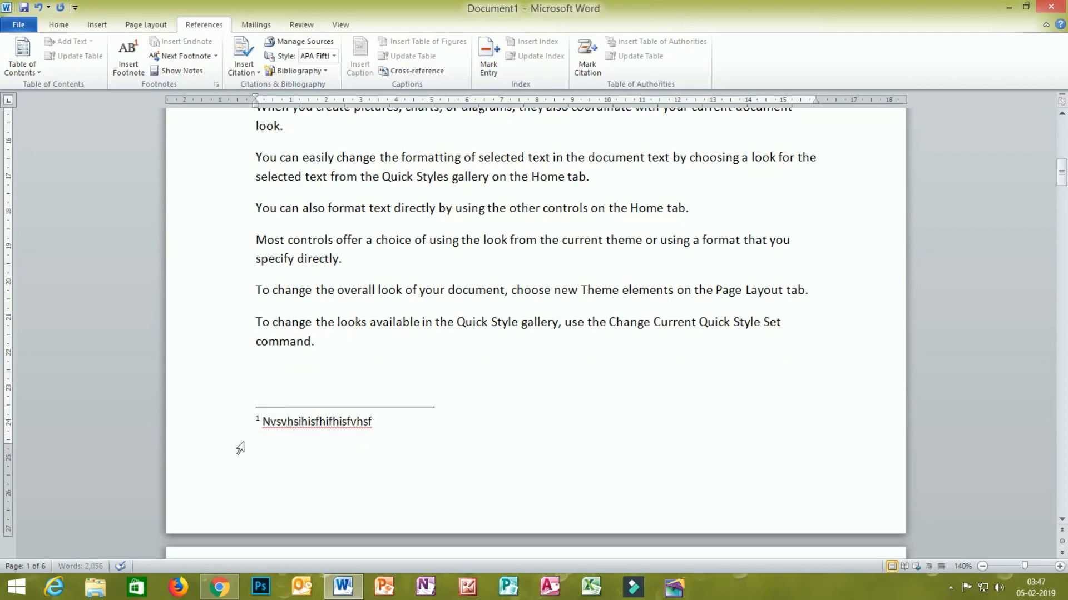
{"action": "type", "text": "dyjtikkftikft"}
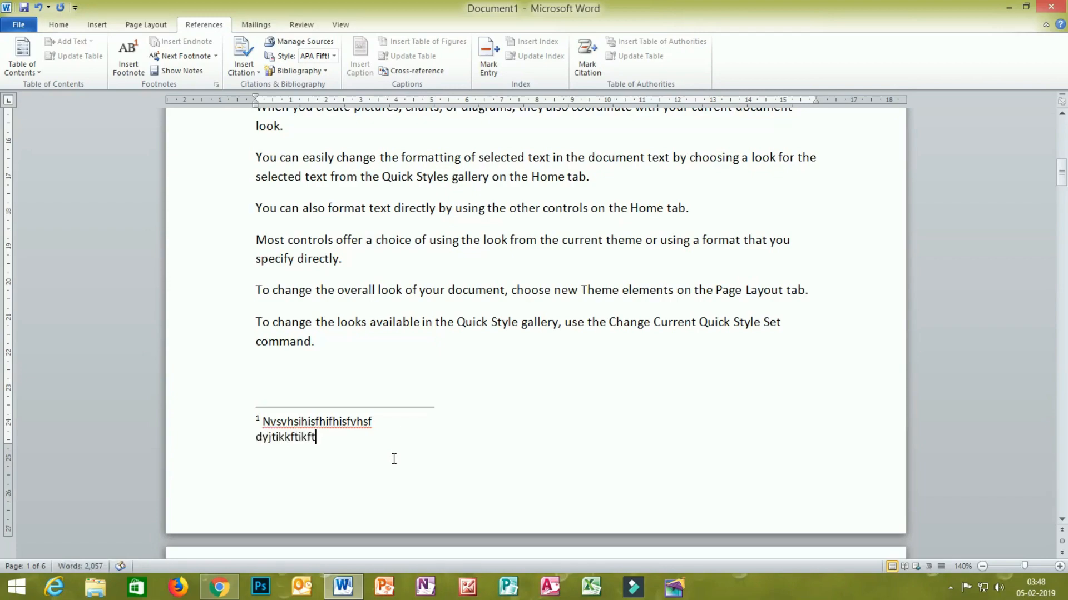
Step: Insert a footnote on "formatting" in the fourth paragraph with the text "gkjk,jhjkhjkhjkhjkhjk"
{"action": "scroll", "coordinate": [394, 458], "scroll_direction": "up", "scroll_amount": 8}
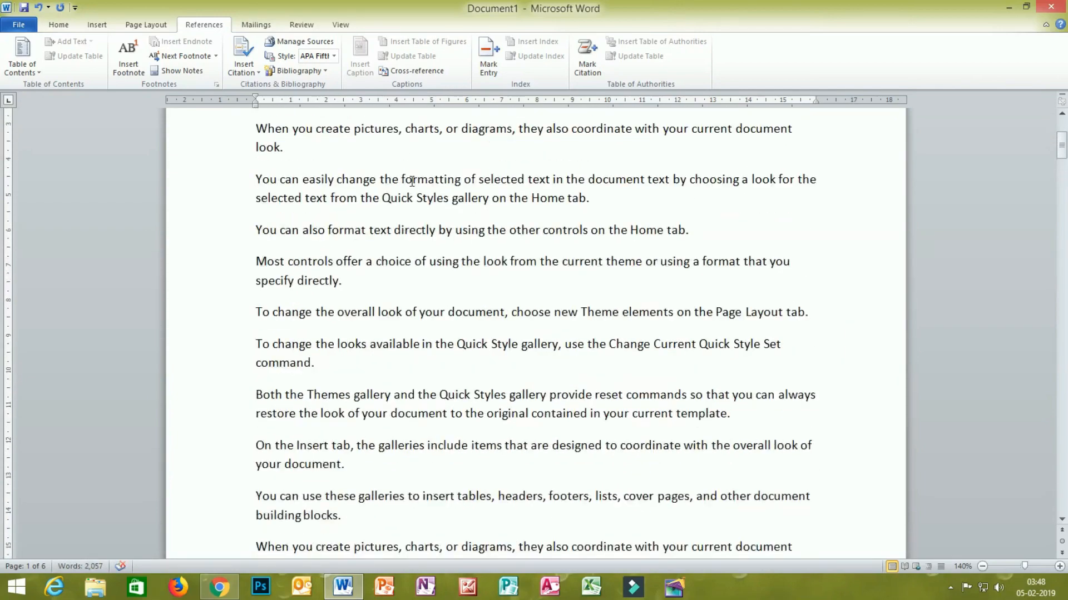
{"action": "left_click_drag", "start_coordinate": [405, 179], "coordinate": [461, 182]}
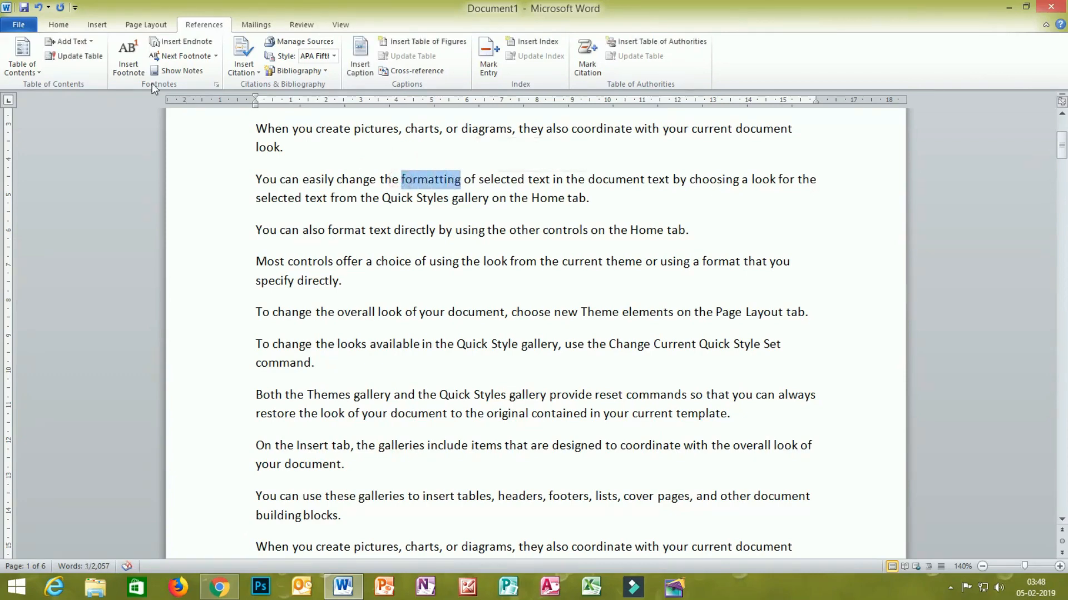
{"action": "left_click", "coordinate": [138, 70]}
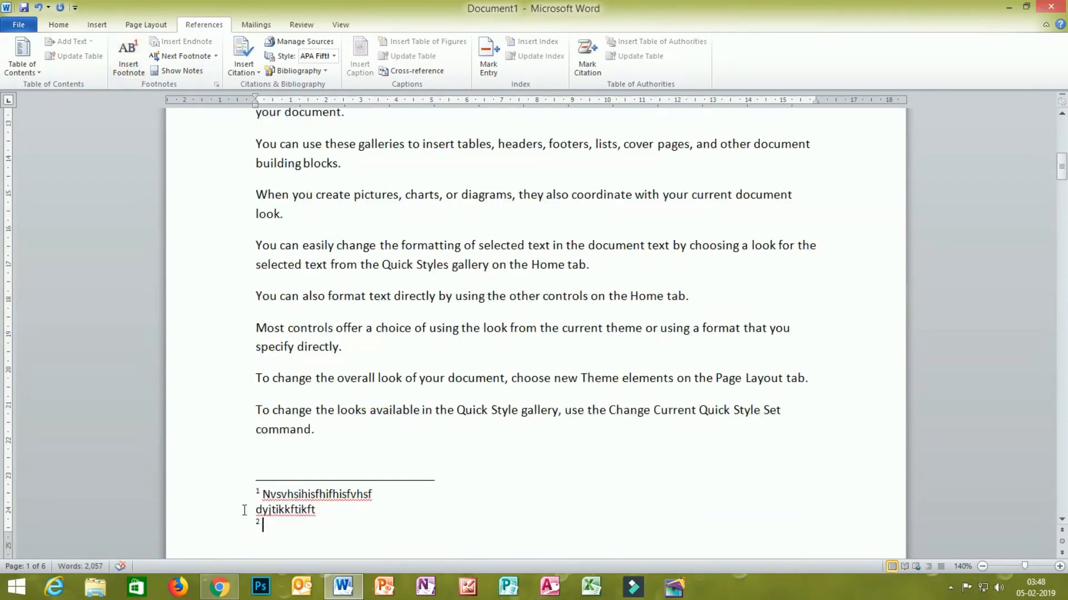
{"action": "type", "text": "gkjk,jhjkhjkhjkhjkhjk"}
Step: Insert a footnote on "overall look of your document" in the seventh paragraph with the text "vhjgkjkkgkhkjgkjk"
{"action": "scroll", "coordinate": [310, 467], "scroll_direction": "up", "scroll_amount": 4}
{"action": "scroll", "coordinate": [309, 468], "scroll_direction": "up", "scroll_amount": 3}
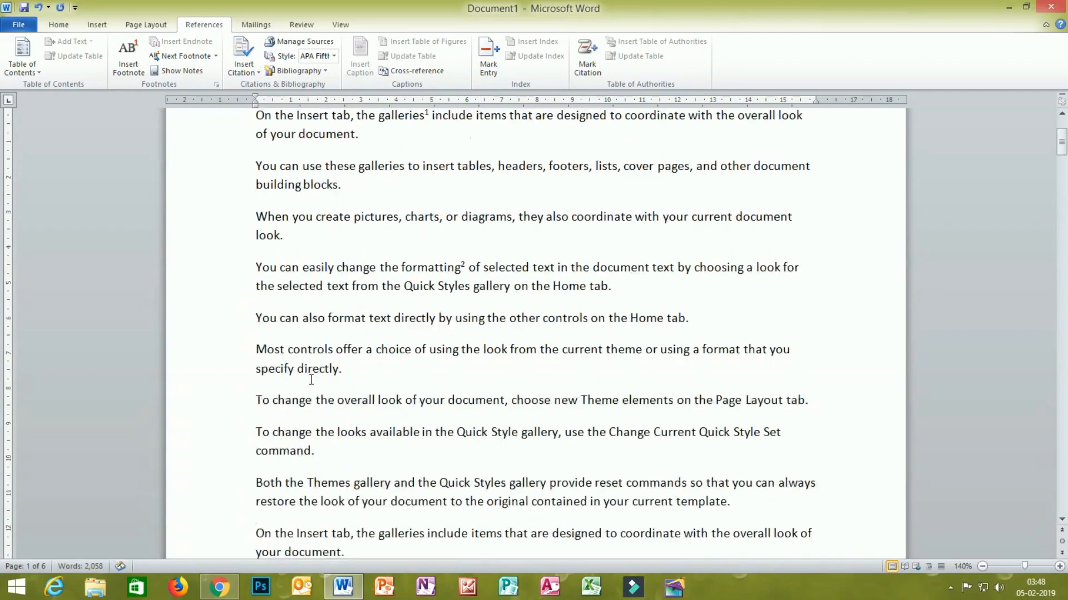
{"action": "left_click_drag", "start_coordinate": [337, 400], "coordinate": [505, 401]}
{"action": "left_click", "coordinate": [128, 55]}
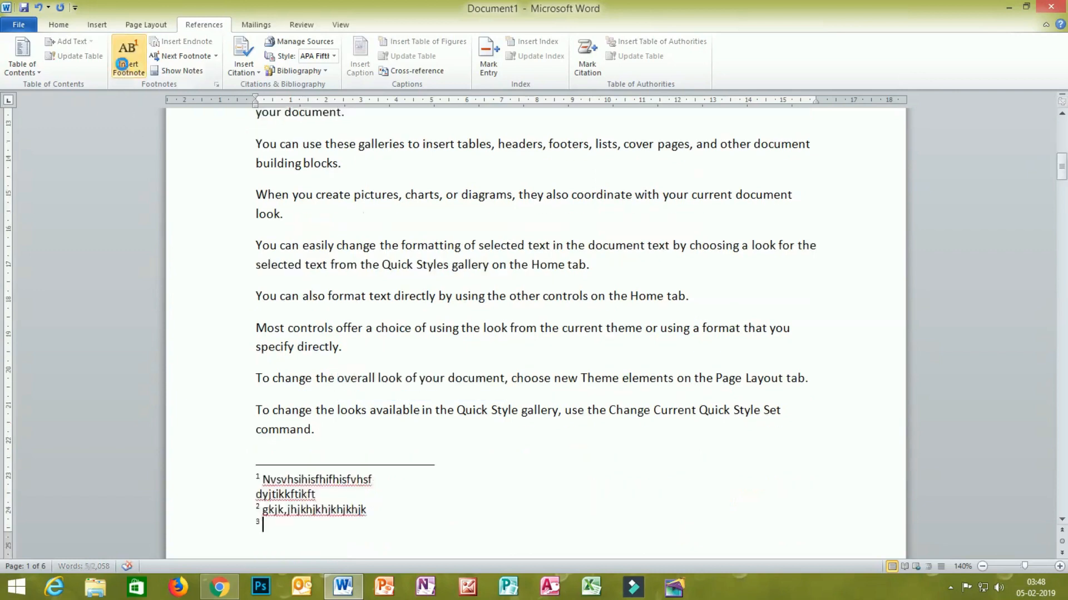
{"action": "type", "text": "vhjgkjk"}
{"action": "type", "text": "jkjkjkjkj"}
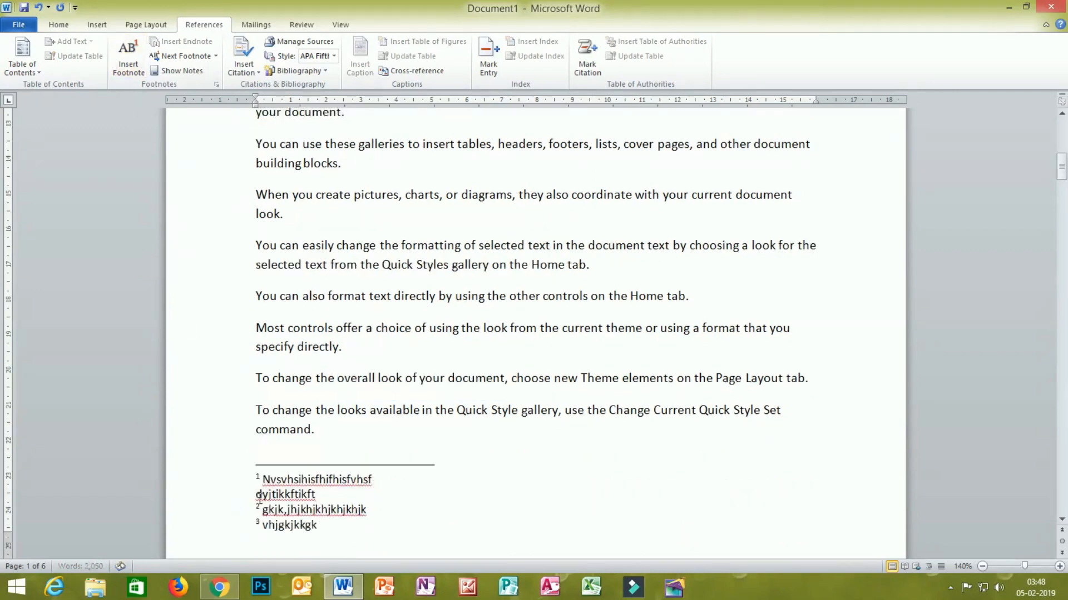
Step: Insert a footnote on "pictures," in the second "When you create pictures" paragraph on page 1 with the text "Jk,lkkljljklj"
{"action": "scroll", "coordinate": [326, 466], "scroll_direction": "up", "scroll_amount": 2}
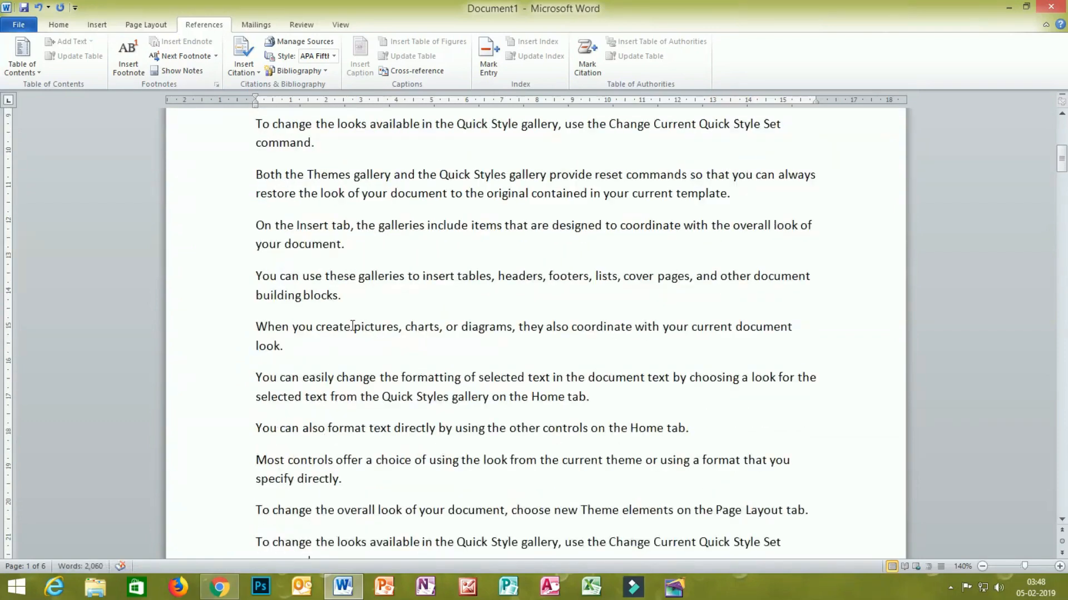
{"action": "left_click_drag", "start_coordinate": [354, 332], "coordinate": [407, 331]}
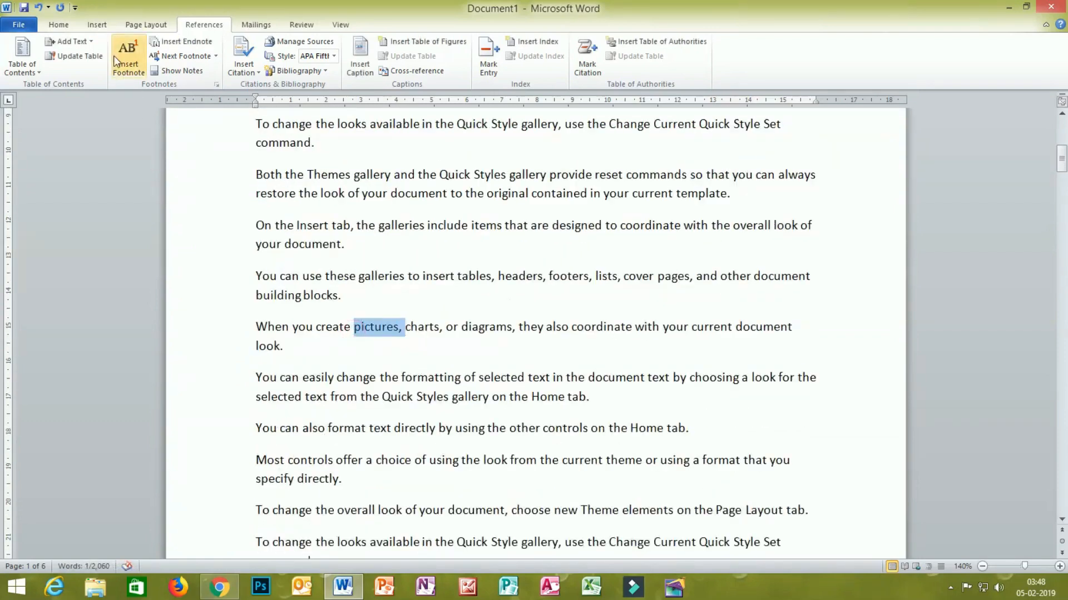
{"action": "left_click", "coordinate": [114, 56]}
{"action": "type", "text": "Jk,lkkljljklj"}
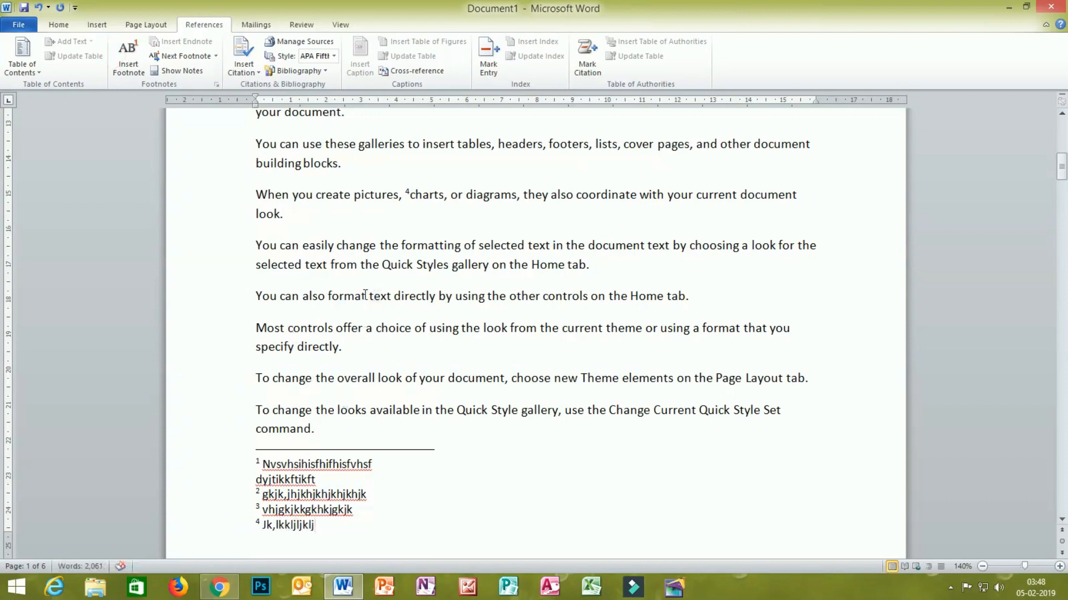
Step: Insert a footnote on "format text" in the lower "You can also format text" paragraph on page 1 with the text "hjhj"
{"action": "left_click_drag", "start_coordinate": [328, 295], "coordinate": [393, 296]}
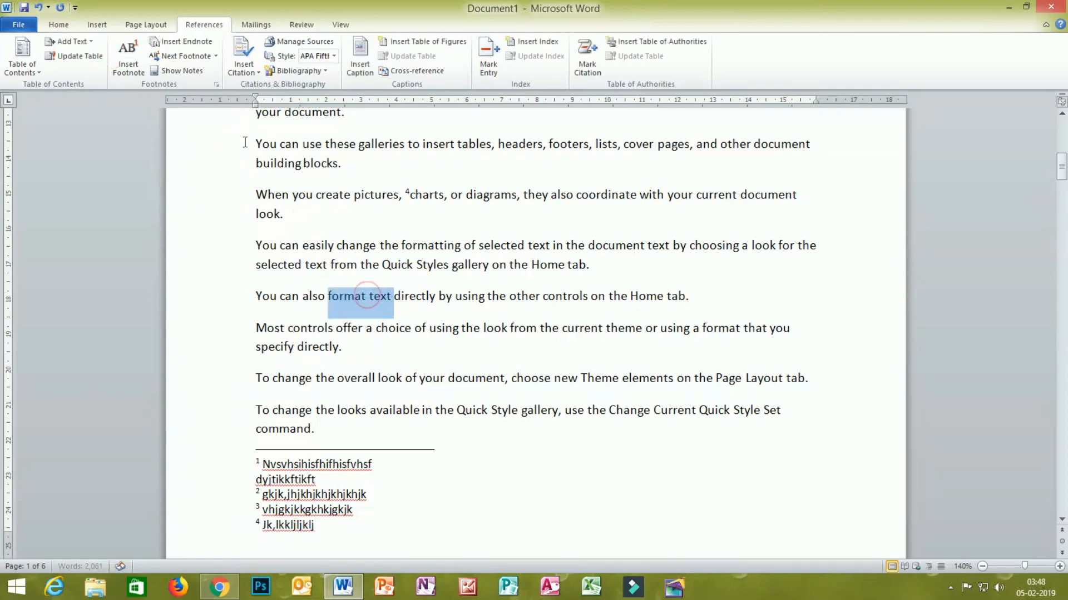
{"action": "left_click", "coordinate": [122, 53]}
{"action": "type", "text": "hjhj"}
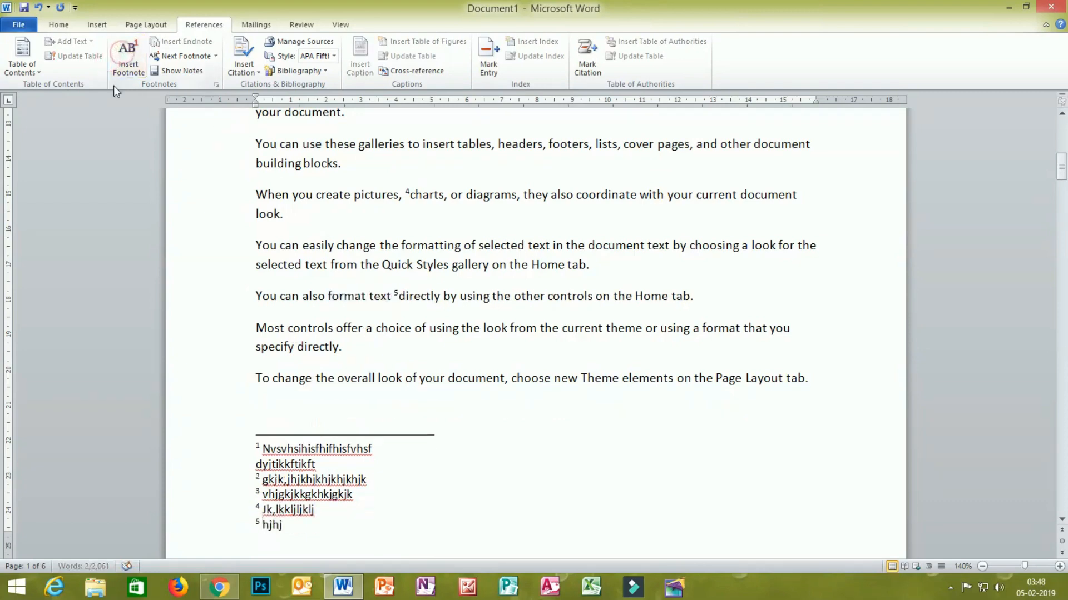
Step: Complete the fifth footnote by adding "klhjlhjlhjlhjkl" to the end of its text
{"action": "type", "text": "klhjlhjlhjlhjkl"}
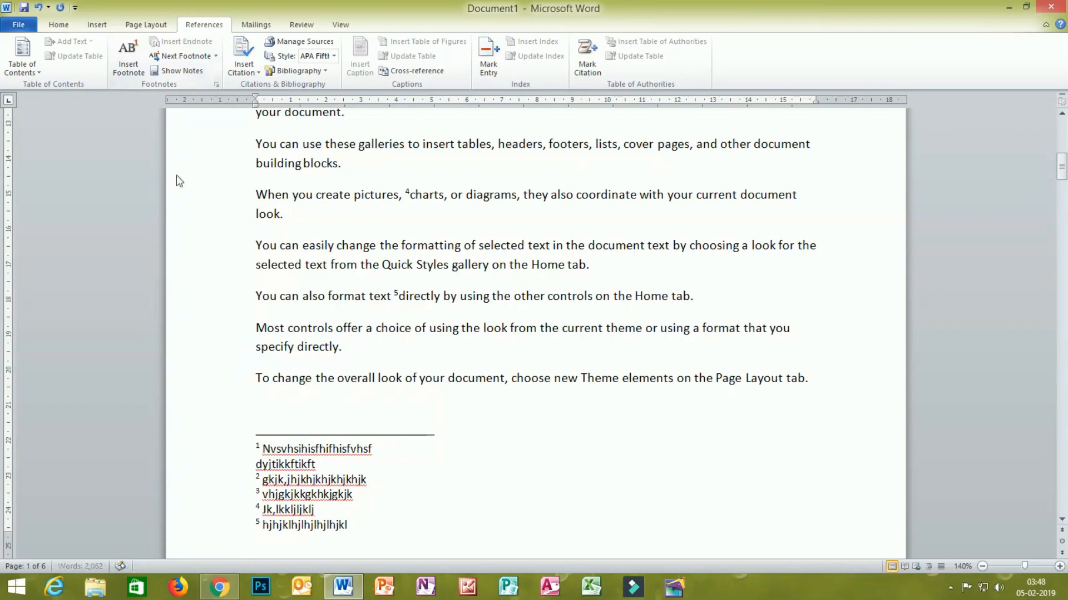
{"action": "left_click", "coordinate": [380, 508]}
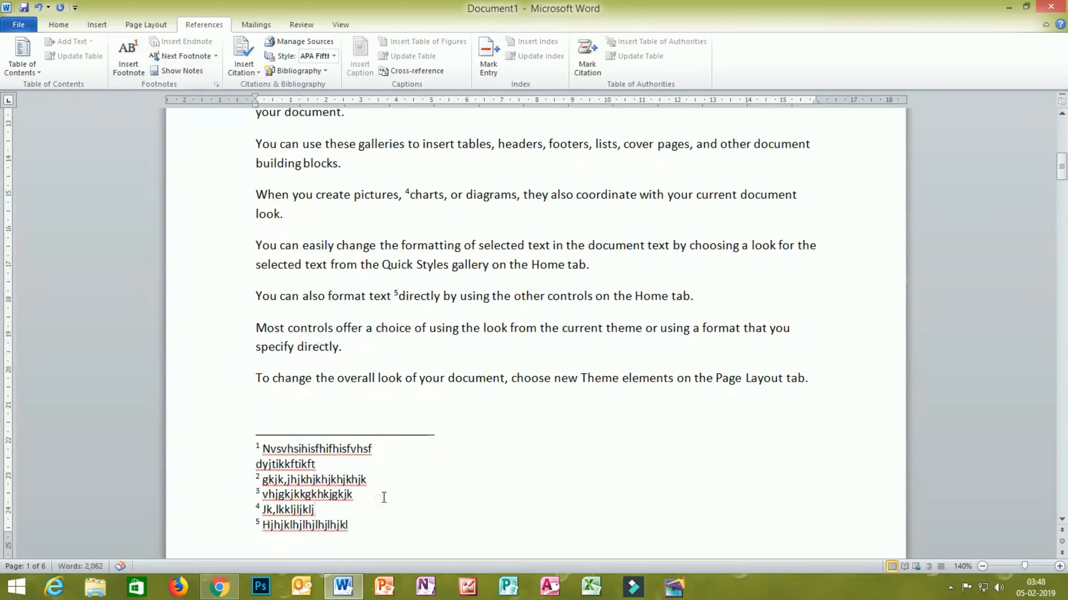
Step: Examine where the footnotes sit on page 1 and how their reference marks appear in the text, compared with the other pages
{"action": "scroll", "coordinate": [378, 494], "scroll_direction": "down", "scroll_amount": 11, "text": "ctrl"}
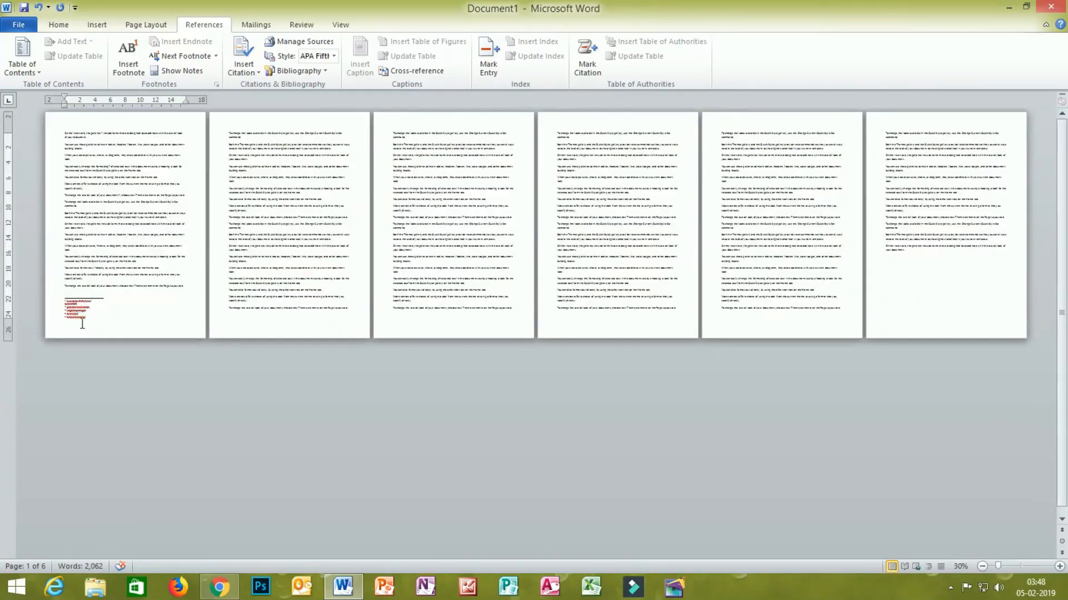
{"action": "scroll", "coordinate": [86, 321], "scroll_direction": "up", "scroll_amount": 3, "text": "ctrl"}
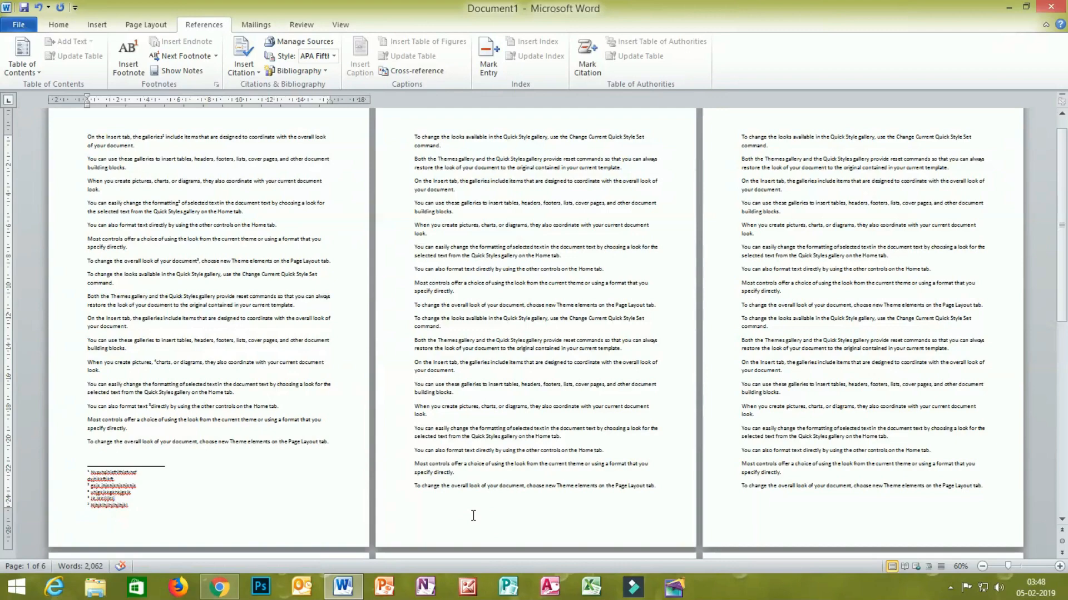
{"action": "scroll", "coordinate": [473, 516], "scroll_direction": "down", "scroll_amount": 3}
{"action": "scroll", "coordinate": [512, 327], "scroll_direction": "up", "scroll_amount": 3}
{"action": "scroll", "coordinate": [434, 334], "scroll_direction": "up", "scroll_amount": 10, "text": "ctrl"}
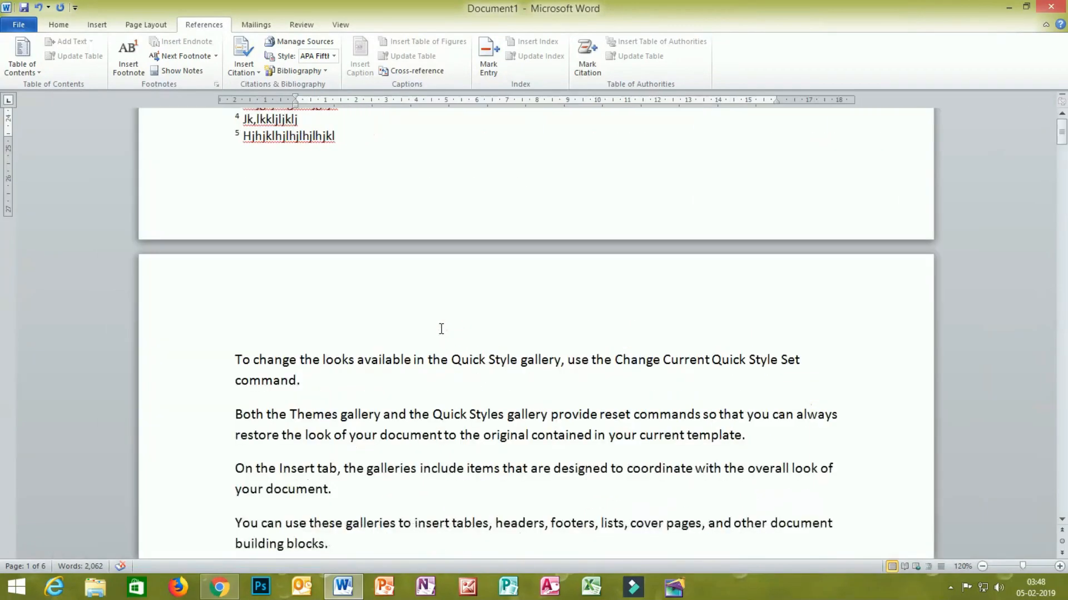
{"action": "scroll", "coordinate": [934, 202], "scroll_direction": "up", "scroll_amount": 10}
{"action": "scroll", "coordinate": [638, 243], "scroll_direction": "down", "scroll_amount": 11}
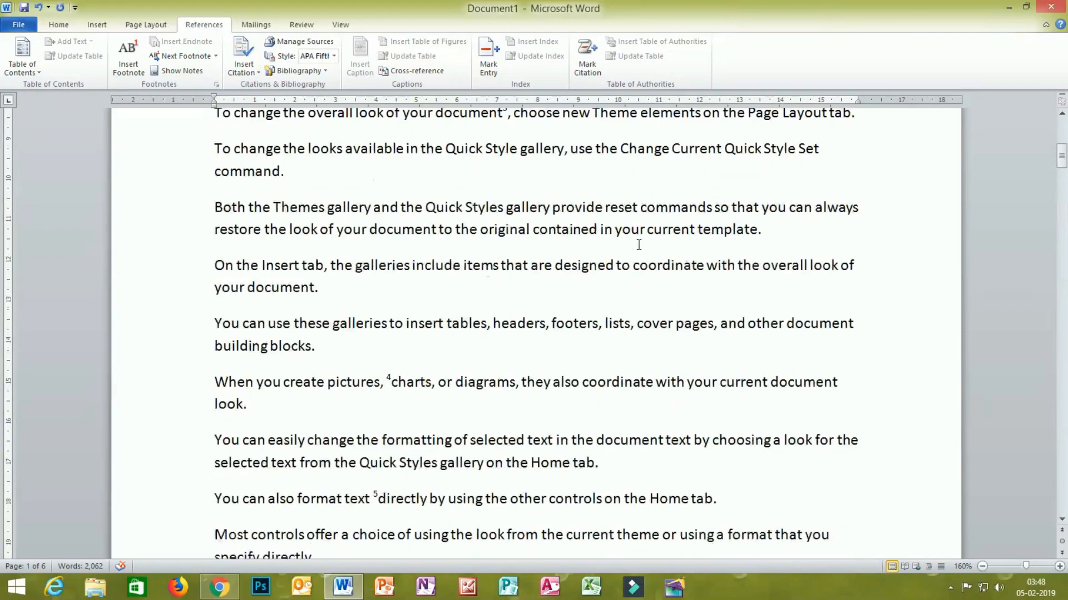
{"action": "scroll", "coordinate": [638, 245], "scroll_direction": "down", "scroll_amount": 2}
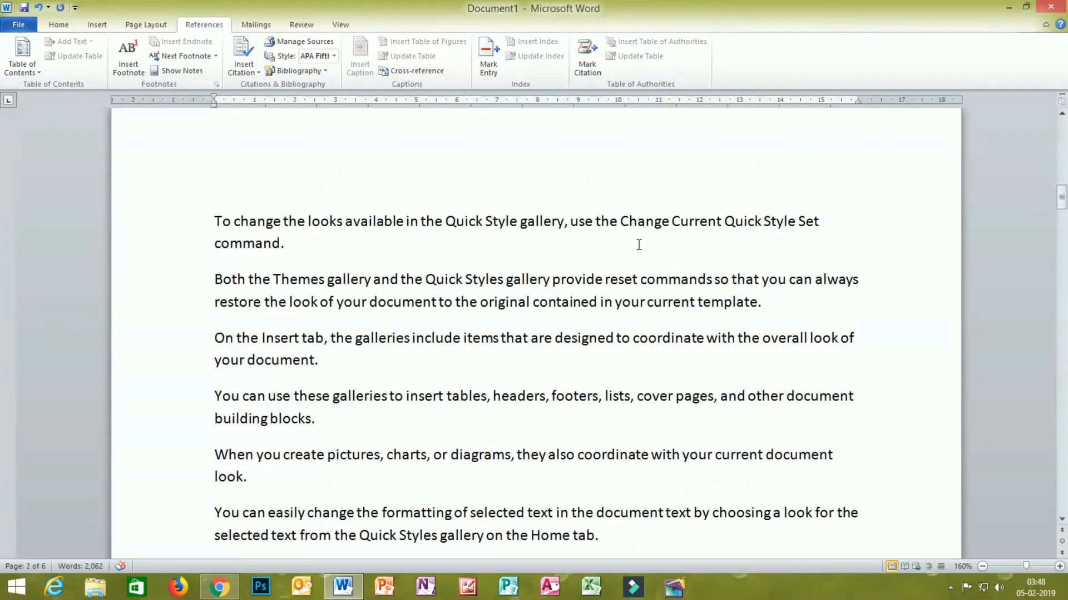
Step: Insert an endnote on "Quick Style gallery" in the first paragraph of page 2 with the text "cvfbfbdfbdfbdfbdfbdfb"
{"action": "scroll", "coordinate": [638, 245], "scroll_direction": "down", "scroll_amount": 2, "text": "ctrl"}
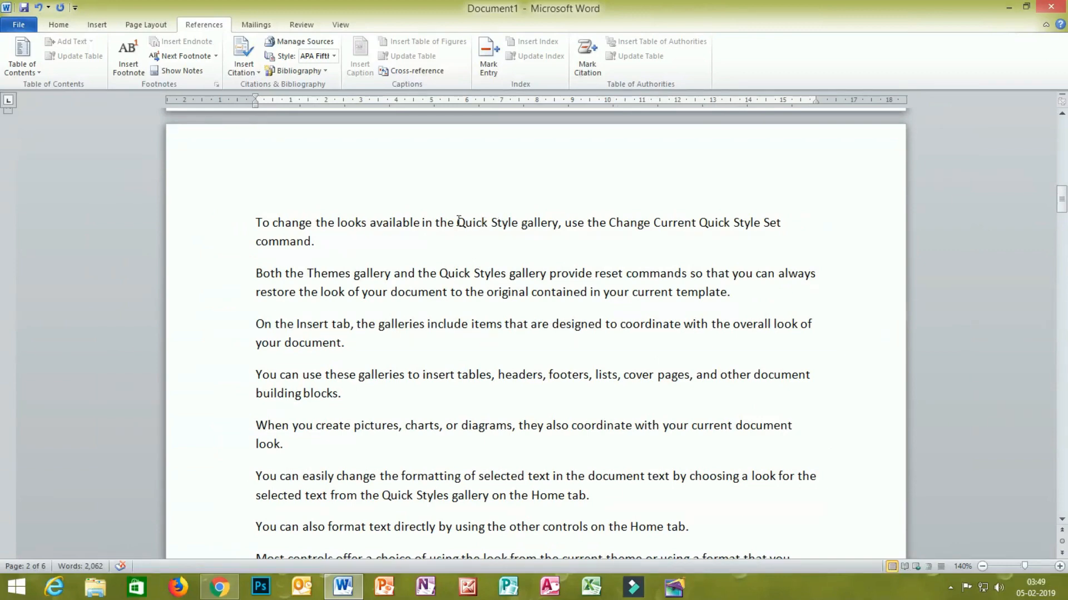
{"action": "left_click_drag", "start_coordinate": [457, 223], "coordinate": [538, 221]}
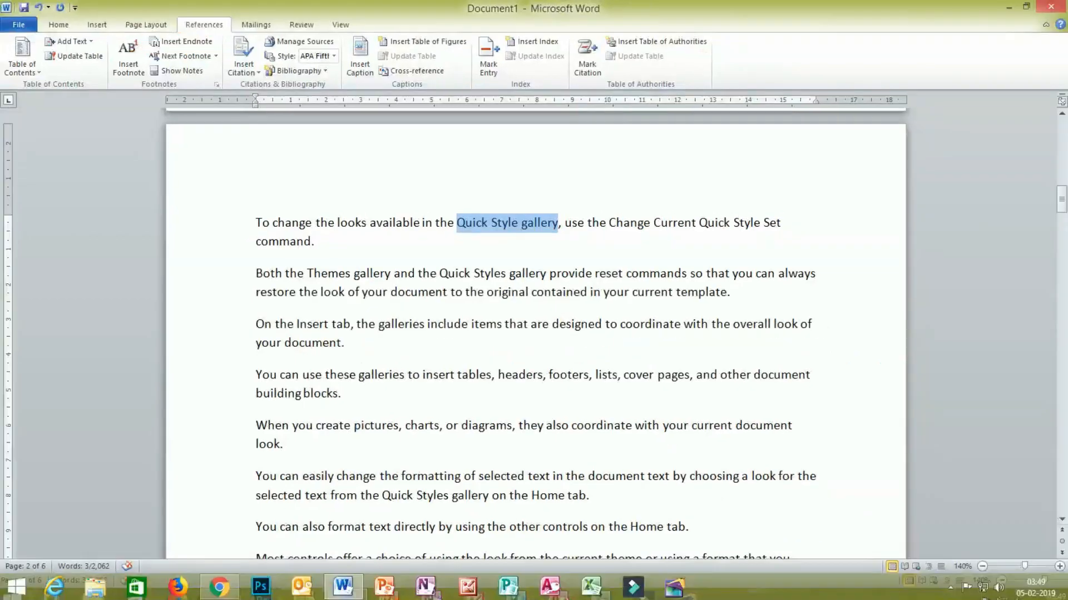
{"action": "left_click", "coordinate": [199, 43]}
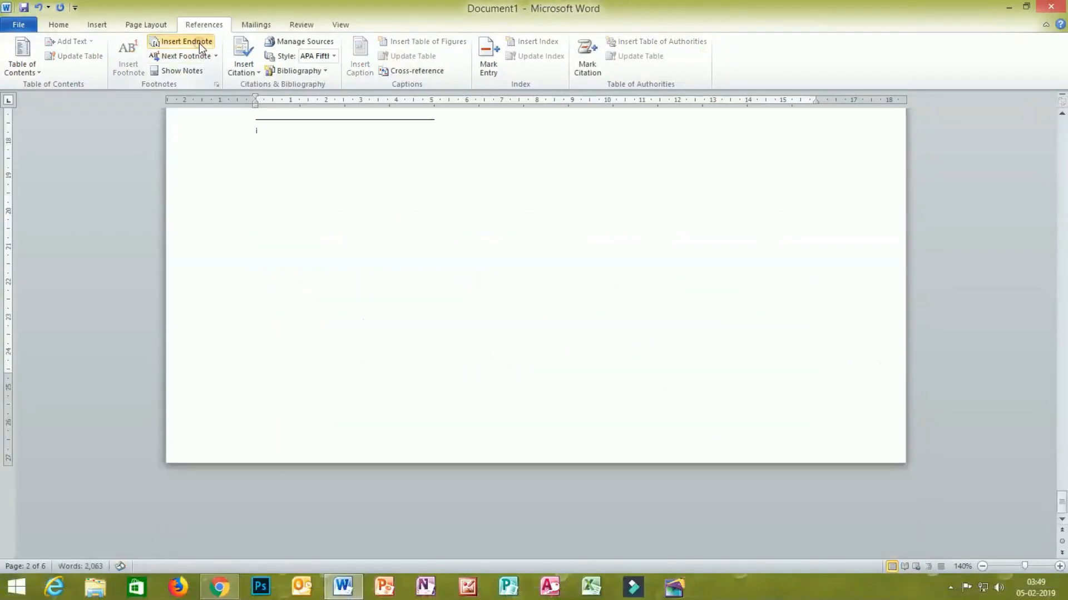
{"action": "scroll", "coordinate": [403, 262], "scroll_direction": "down", "scroll_amount": 4, "text": "ctrl"}
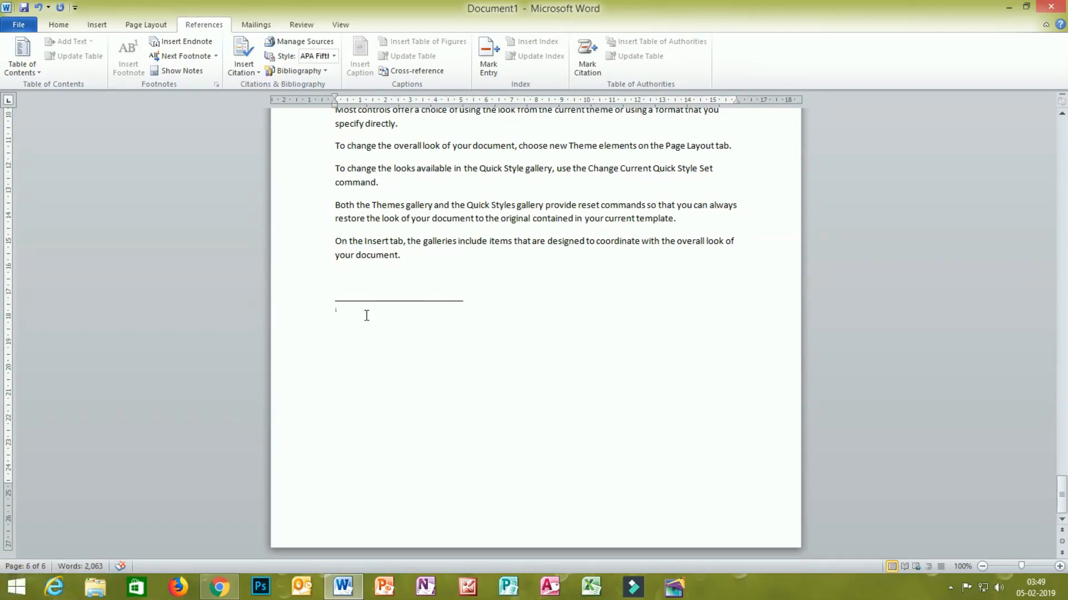
{"action": "type", "text": "cvfbfbdfbdfbdfbdfb"}
Step: Insert an endnote on "Most controls" in the sixth paragraph of page 1 with the text "vvxvfvfbbdfbdbfdf"
{"action": "left_click_drag", "start_coordinate": [1058, 488], "coordinate": [1023, 112]}
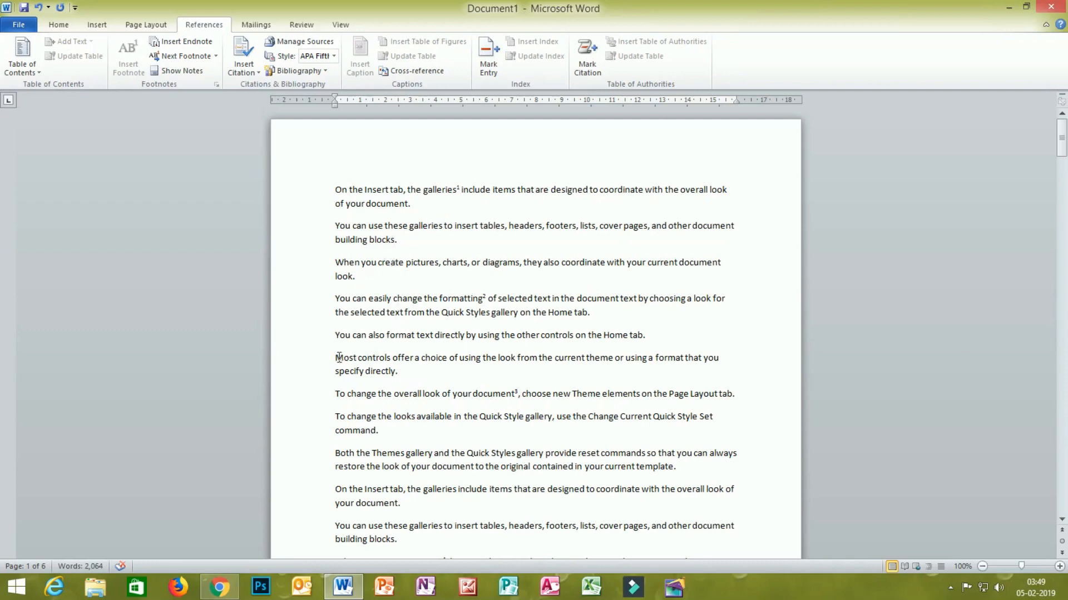
{"action": "left_click_drag", "start_coordinate": [336, 357], "coordinate": [392, 358]}
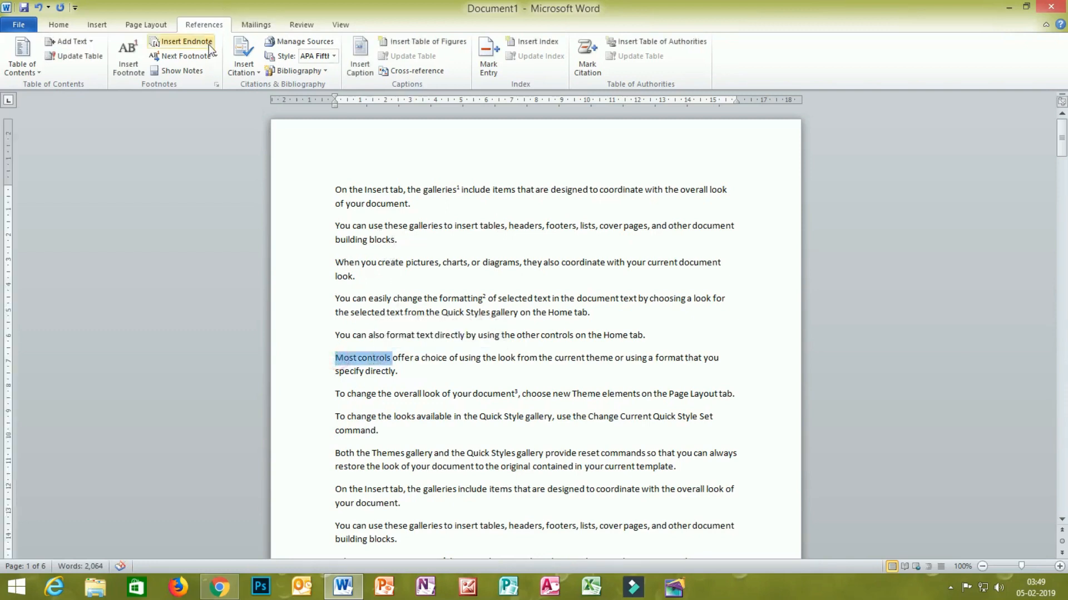
{"action": "left_click", "coordinate": [209, 46]}
{"action": "type", "text": "vvxvfvfb"}
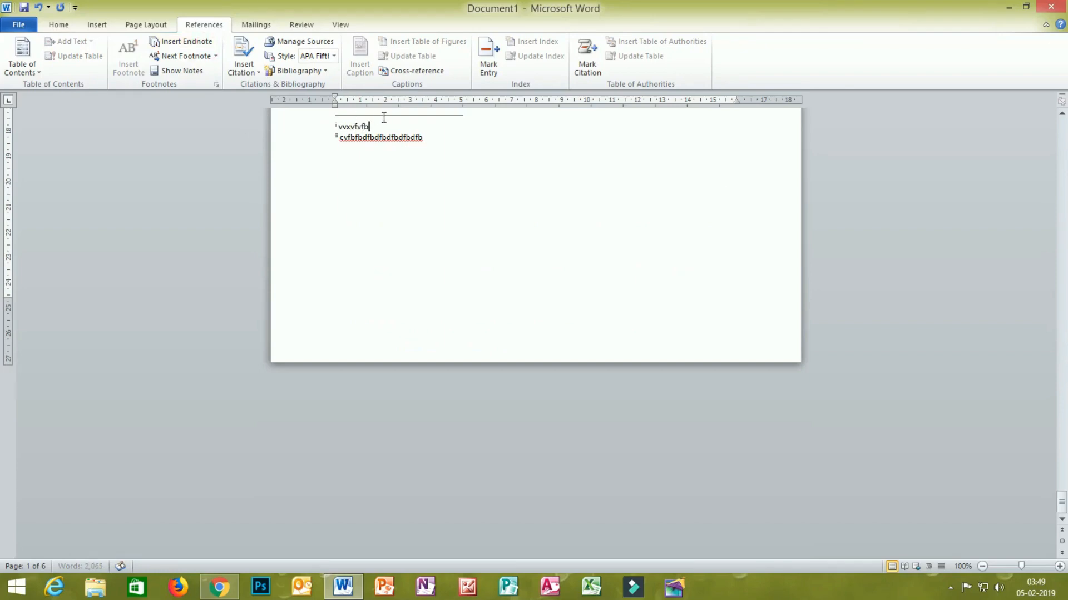
{"action": "type", "text": "dfbdfbdfb"}
Step: Insert an endnote on "specify directly." in the upper "Most controls" paragraph of page 5 with the text "dvsdvdfbfbbfdfb"
{"action": "scroll", "coordinate": [615, 263], "scroll_direction": "up", "scroll_amount": 10}
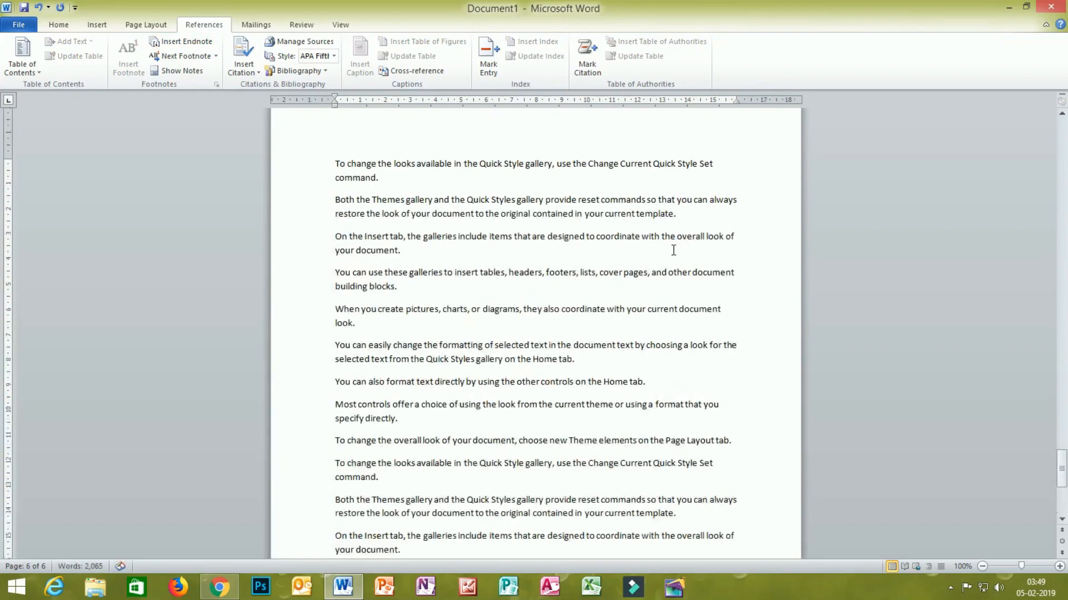
{"action": "left_click", "coordinate": [1065, 500]}
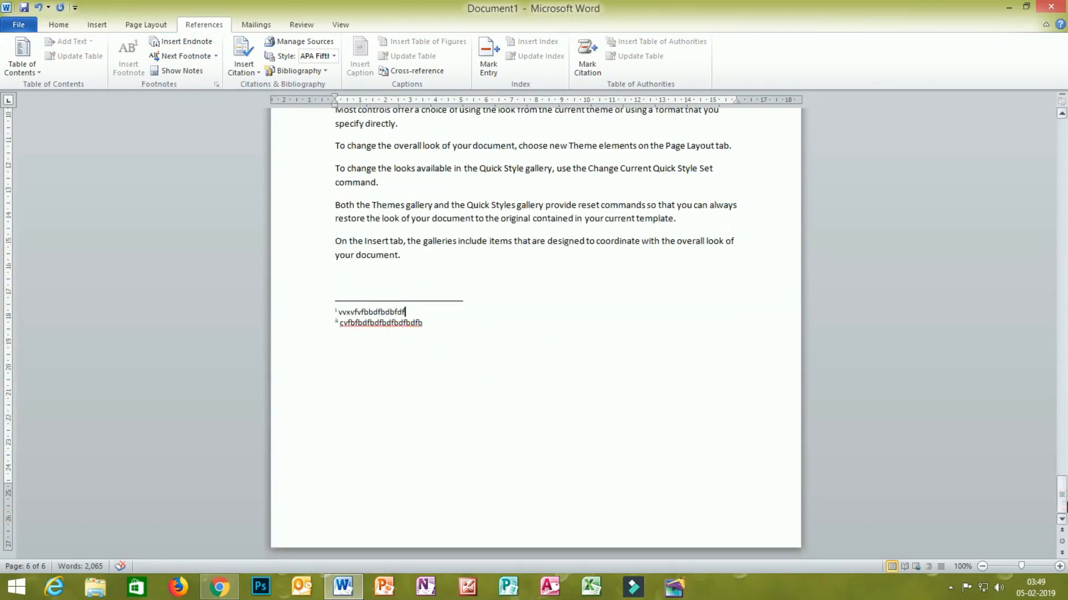
{"action": "left_click_drag", "start_coordinate": [1064, 503], "coordinate": [1064, 414]}
{"action": "left_click_drag", "start_coordinate": [362, 395], "coordinate": [398, 396]}
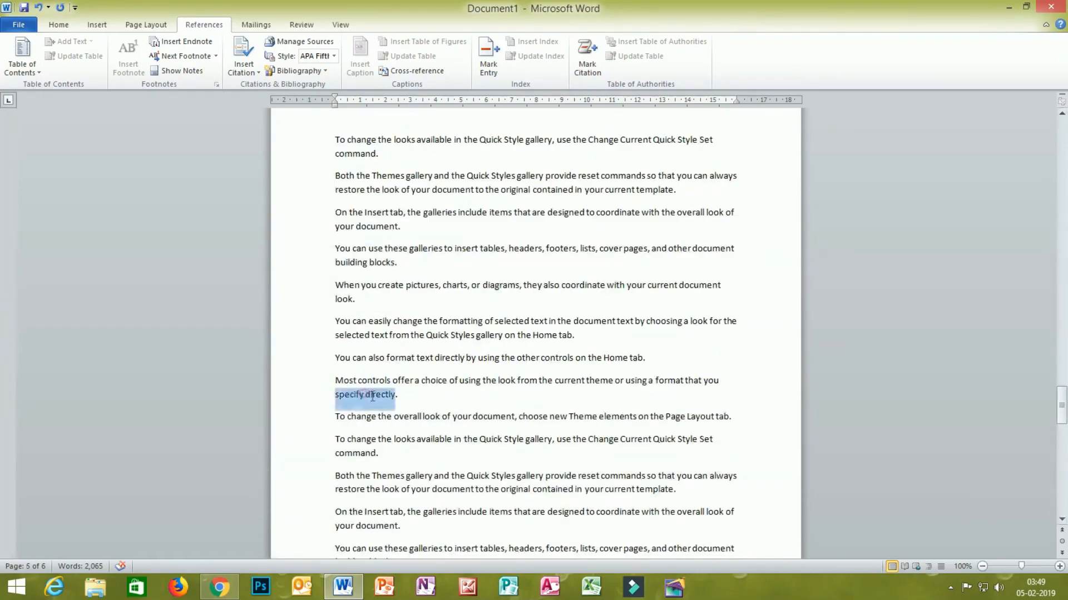
{"action": "left_click", "coordinate": [179, 38]}
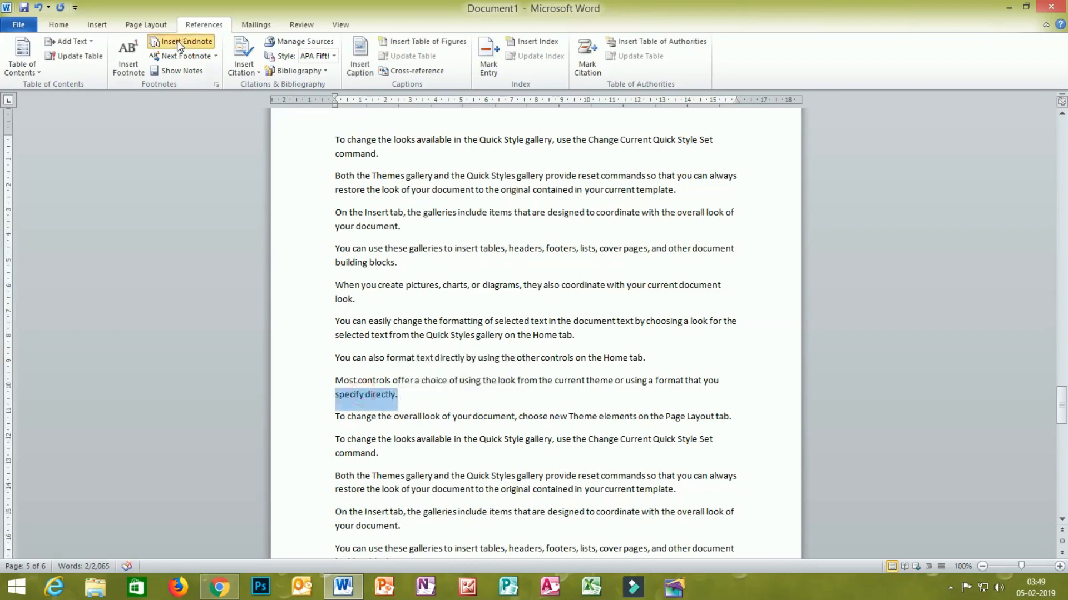
{"action": "type", "text": "dvsdvdfbfbbfdfb"}
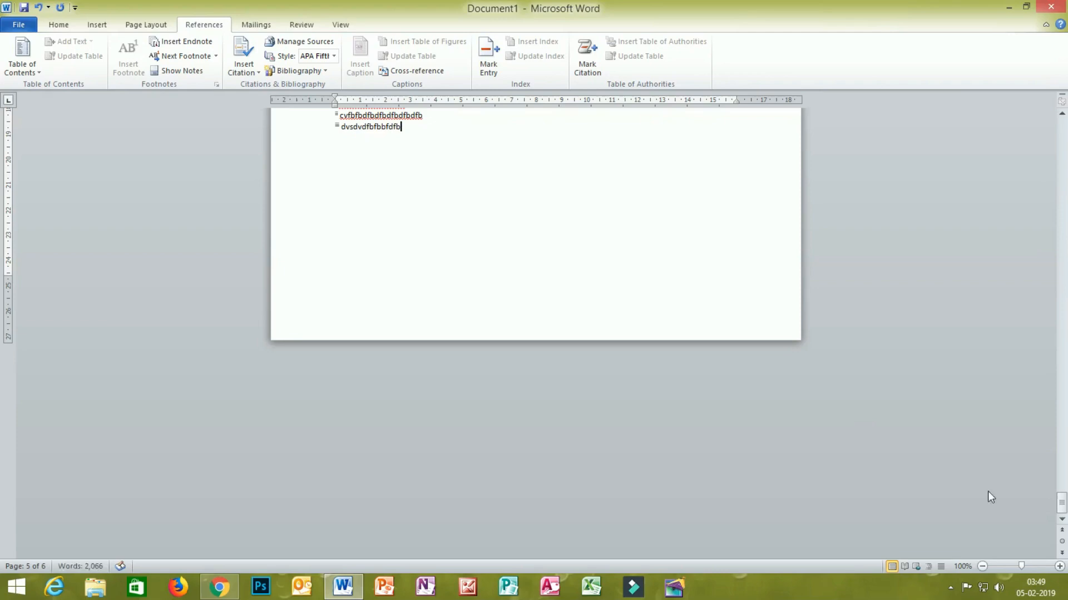
Step: Insert an endnote on "your document" in the last paragraph of page 5 with the text "xcvxcvbxcbcxbvb"
{"action": "scroll", "coordinate": [528, 385], "scroll_direction": "up", "scroll_amount": 15}
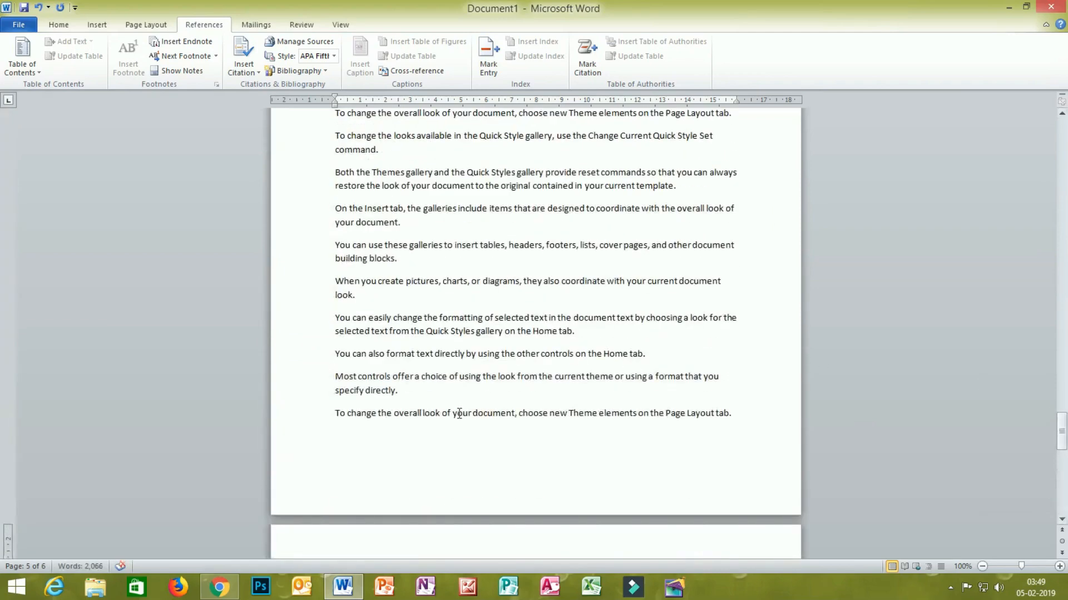
{"action": "left_click_drag", "start_coordinate": [453, 414], "coordinate": [515, 415]}
{"action": "left_click", "coordinate": [158, 43]}
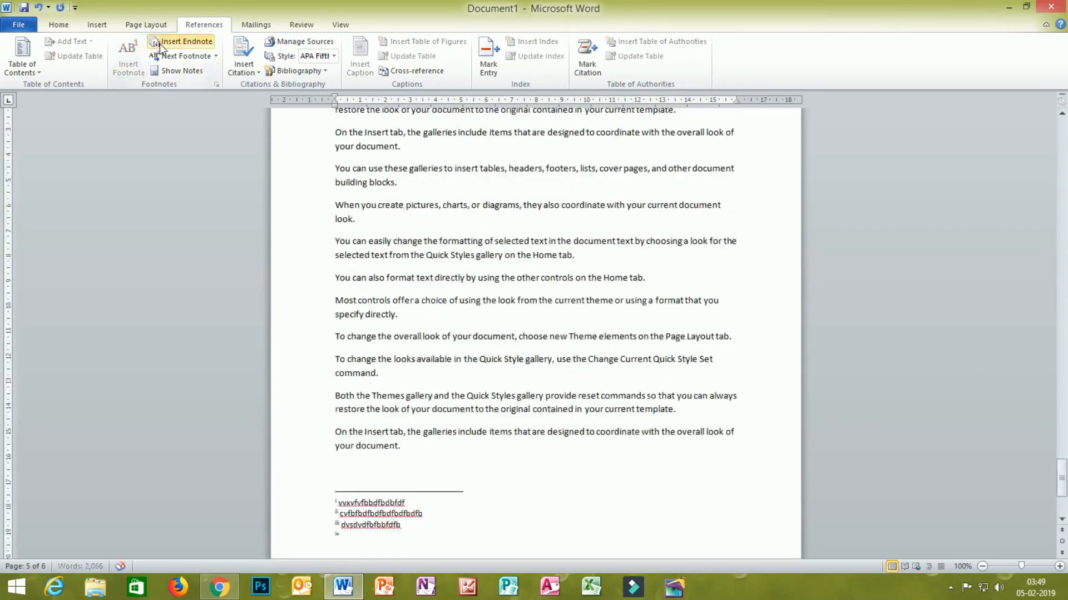
{"action": "type", "text": "xcvxcvbxcbcxbvb"}
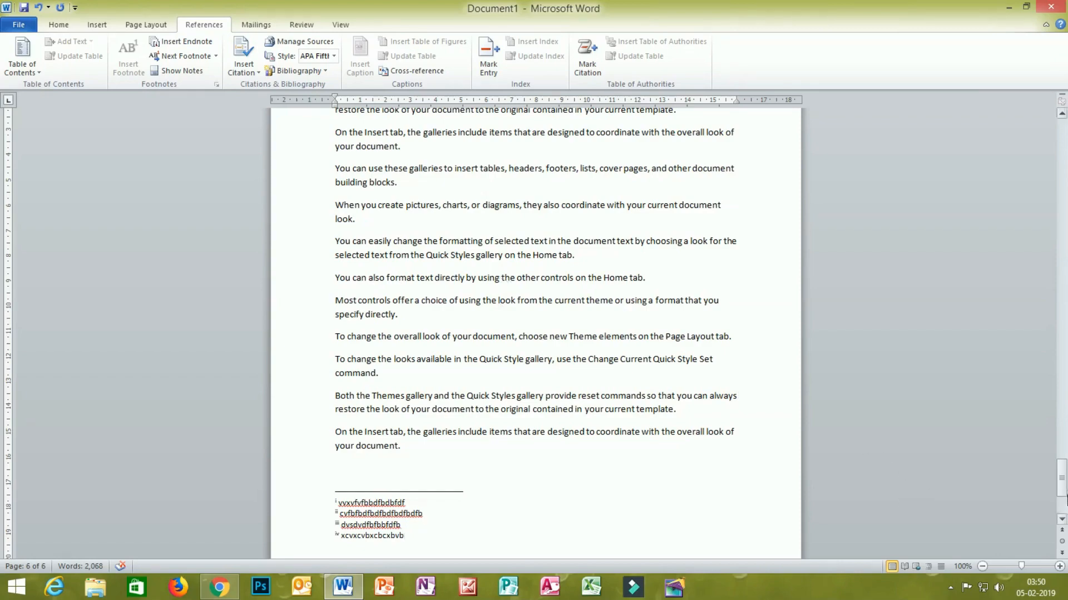
Step: Compare the placement and numbering style of the endnotes on the last page with those of the footnotes on page 1
{"action": "mouse_move", "coordinate": [1061, 483]}
{"action": "left_mouse_down"}
{"action": "mouse_move", "coordinate": [1063, 139]}
{"action": "mouse_move", "coordinate": [1066, 495]}
{"action": "left_mouse_up"}
{"action": "scroll", "coordinate": [408, 347], "scroll_direction": "up", "scroll_amount": 5}
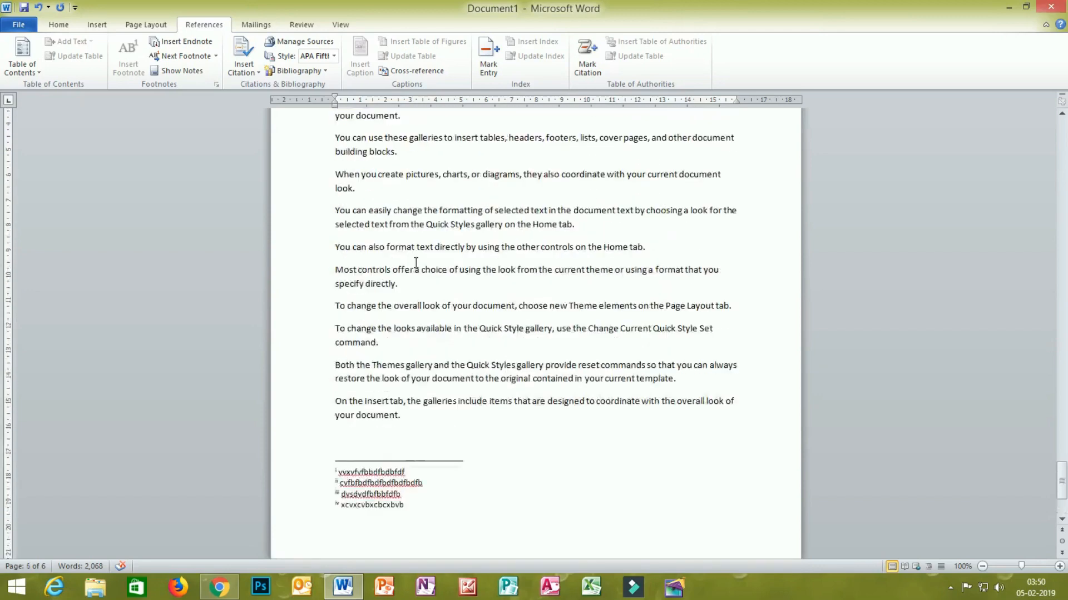
{"action": "scroll", "coordinate": [394, 385], "scroll_direction": "up", "scroll_amount": 2}
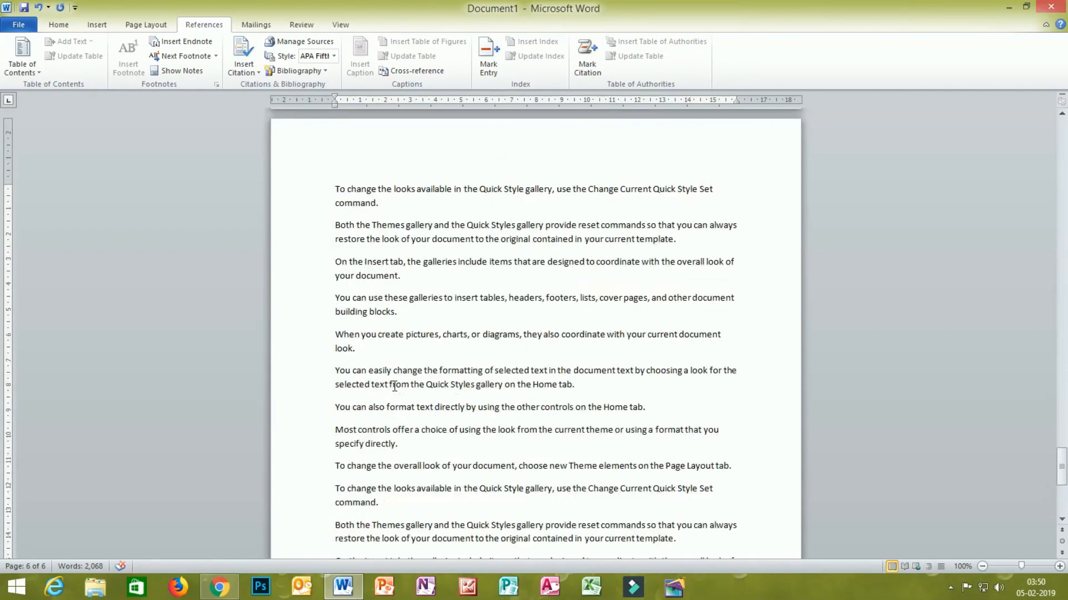
{"action": "left_click_drag", "start_coordinate": [1062, 461], "coordinate": [1048, 180]}
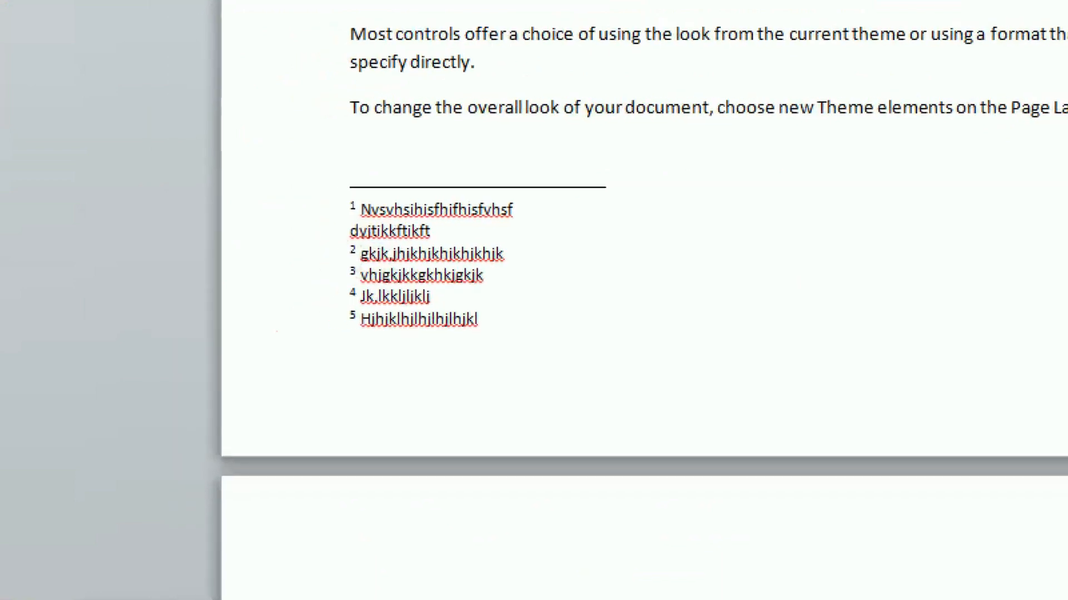
{"action": "mouse_move", "coordinate": [362, 159]}
{"action": "left_mouse_down"}
{"action": "mouse_move", "coordinate": [298, 239]}
{"action": "mouse_move", "coordinate": [345, 357]}
{"action": "mouse_move", "coordinate": [394, 324]}
{"action": "mouse_move", "coordinate": [353, 286]}
{"action": "mouse_move", "coordinate": [368, 173]}
{"action": "left_mouse_up"}
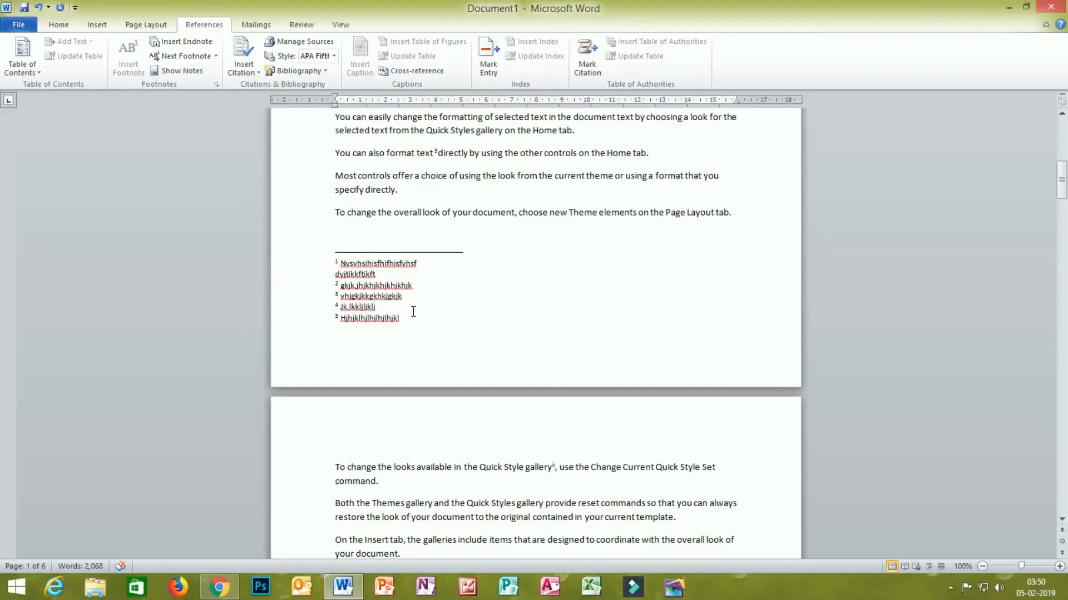
{"action": "left_click_drag", "start_coordinate": [1057, 173], "coordinate": [1045, 479]}
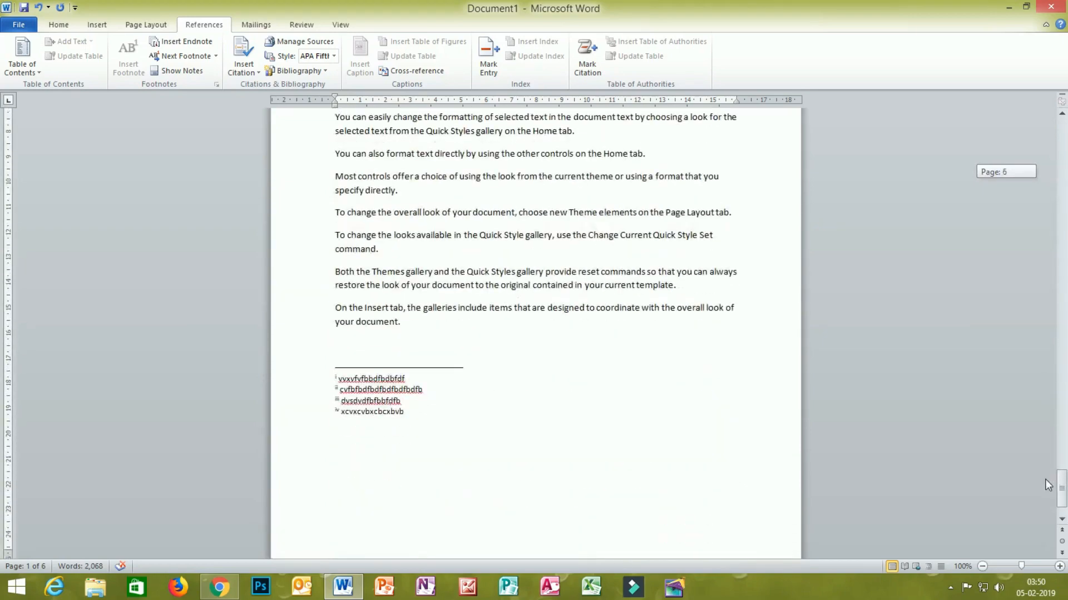
{"action": "scroll", "coordinate": [659, 295], "scroll_direction": "up", "scroll_amount": 6}
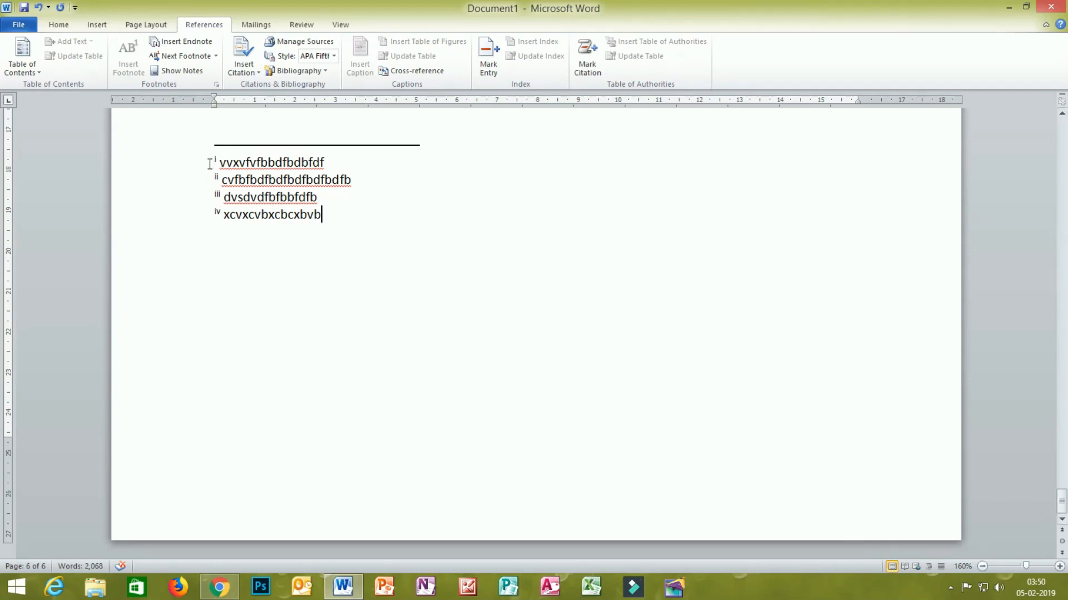
{"action": "mouse_move", "coordinate": [206, 154]}
{"action": "left_mouse_down"}
{"action": "mouse_move", "coordinate": [217, 220]}
{"action": "mouse_move", "coordinate": [220, 205]}
{"action": "left_mouse_up"}
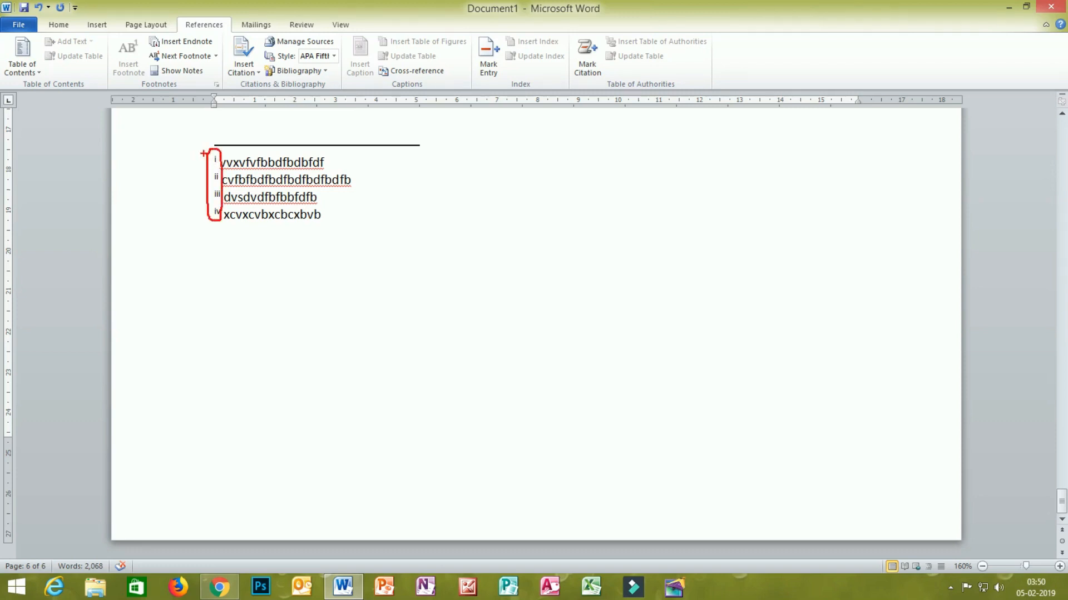
{"action": "key", "text": "Escape"}
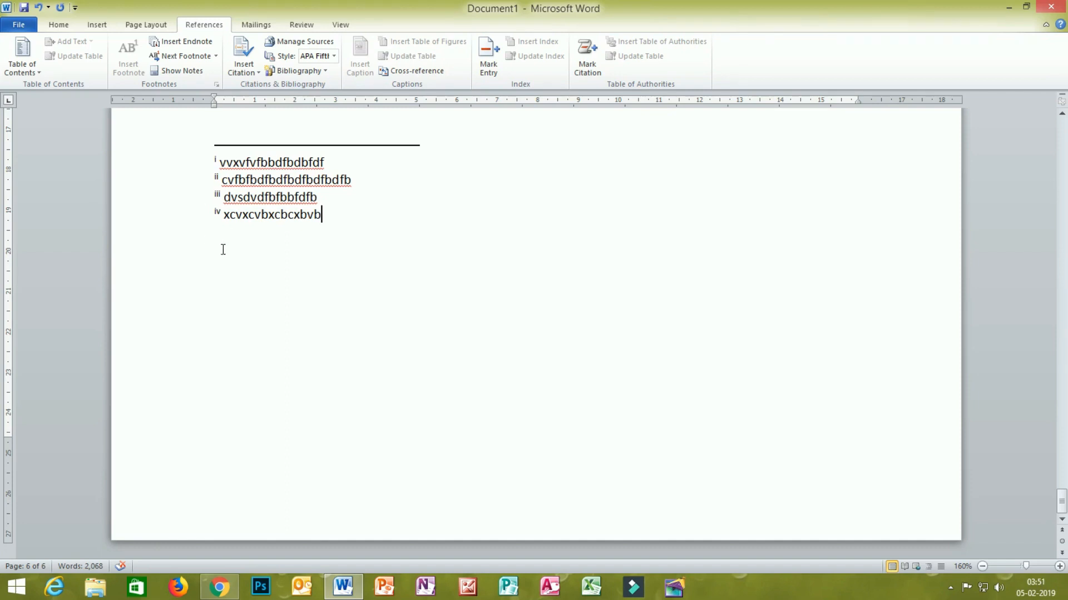
Step: Review the footnote and endnote navigation commands from the start of the document and use Next Footnote to move through the notes
{"action": "left_click_drag", "start_coordinate": [1062, 503], "coordinate": [1062, 117]}
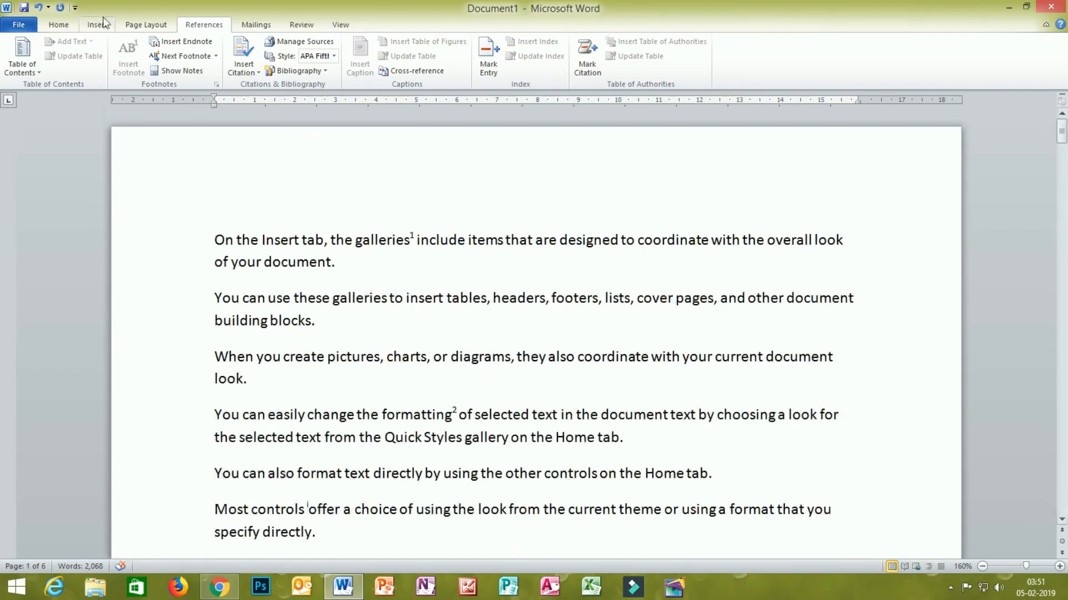
{"action": "left_click", "coordinate": [216, 56]}
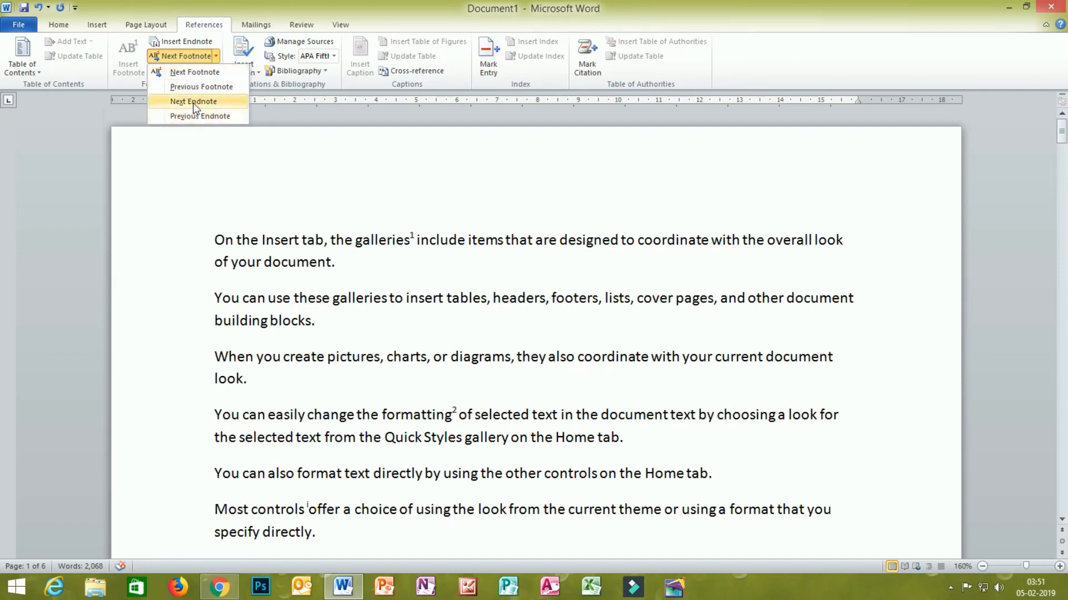
{"action": "left_click", "coordinate": [134, 224]}
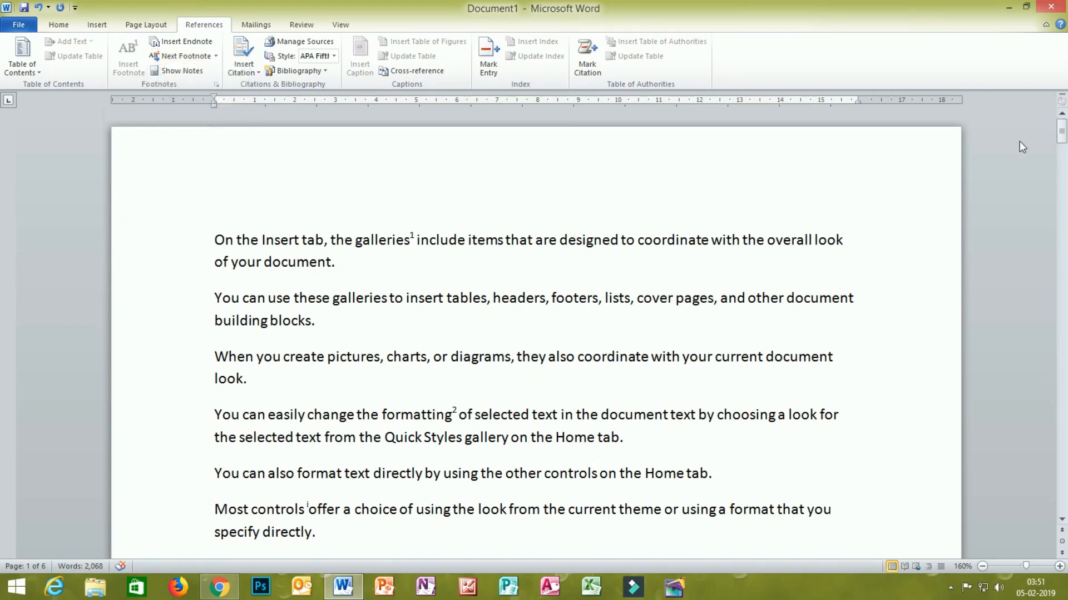
{"action": "scroll", "coordinate": [442, 236], "scroll_direction": "down", "scroll_amount": 8}
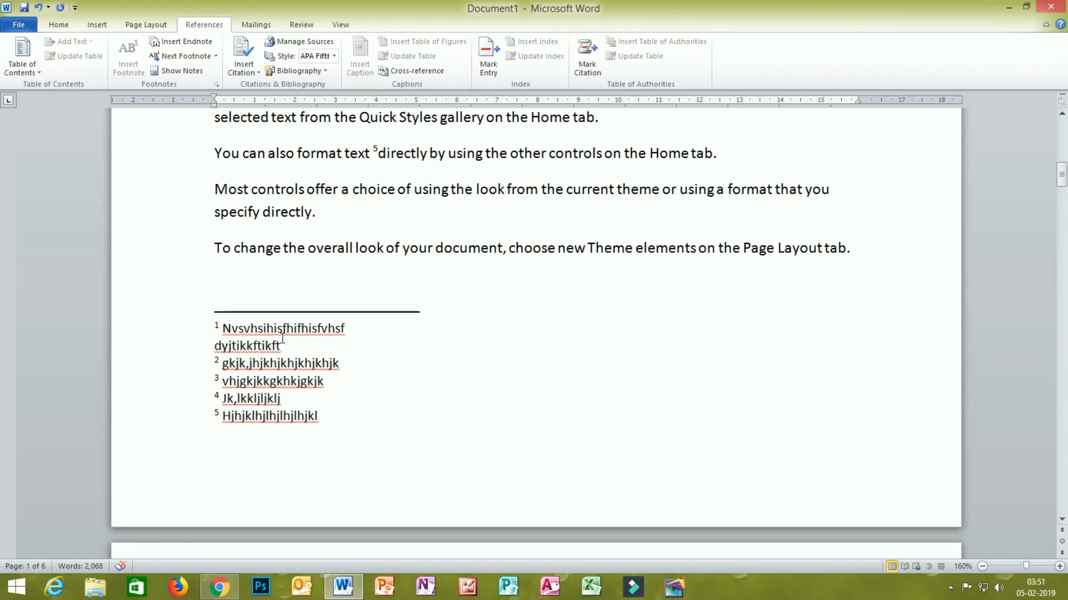
{"action": "left_click", "coordinate": [186, 56]}
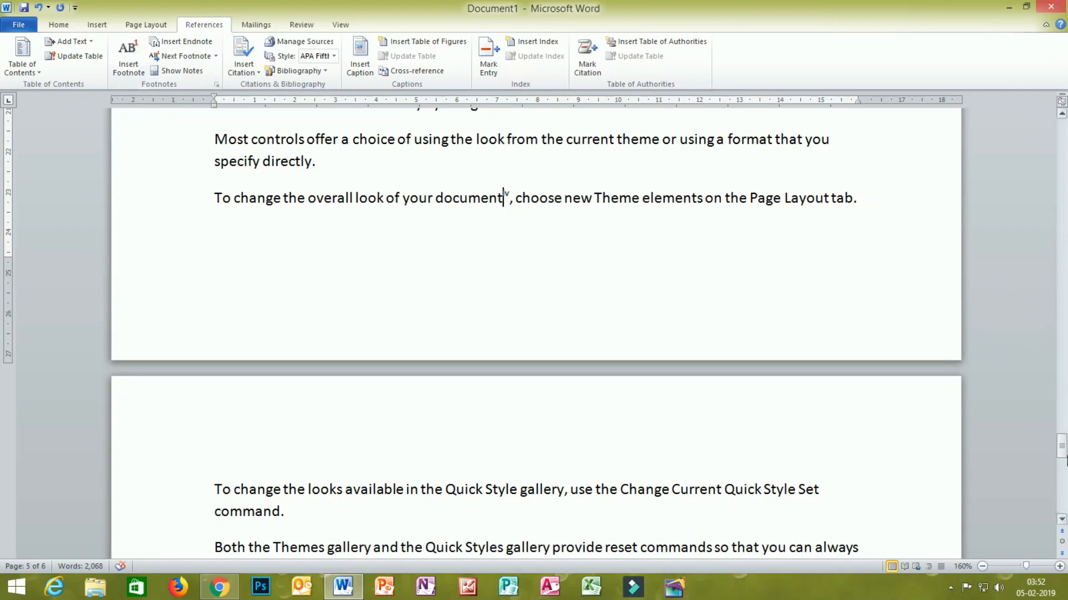
Step: Return to page 1 and examine the footnote marks after "galleries" and "formatting" and the endnote mark after "Most controls"
{"action": "left_click_drag", "start_coordinate": [1061, 447], "coordinate": [1062, 61]}
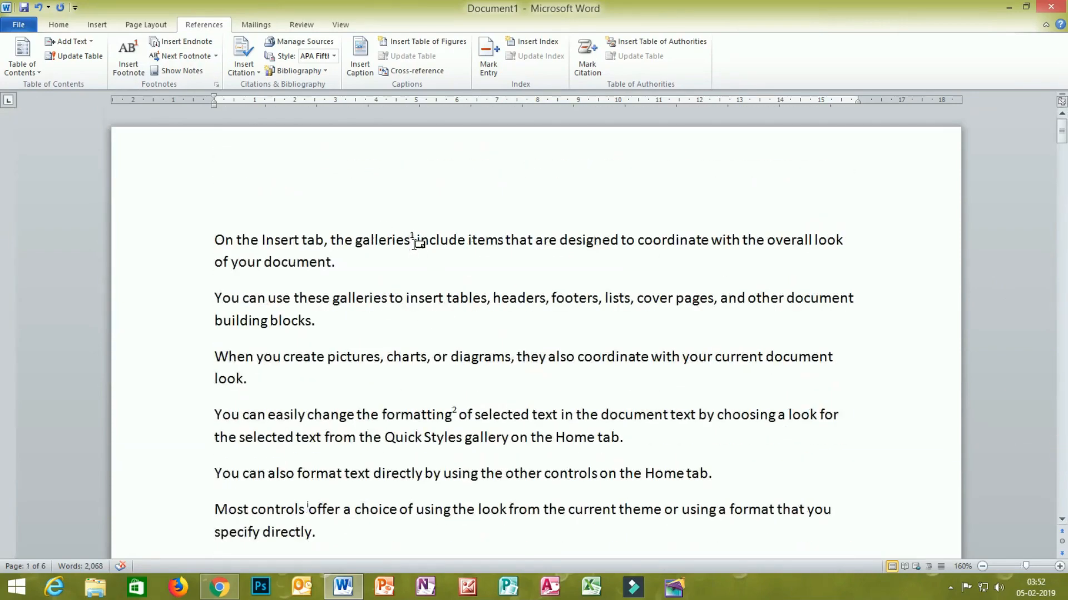
{"action": "mouse_move", "coordinate": [412, 241]}
{"action": "left_click", "coordinate": [411, 237]}
{"action": "left_click_drag", "start_coordinate": [411, 235], "coordinate": [417, 235]}
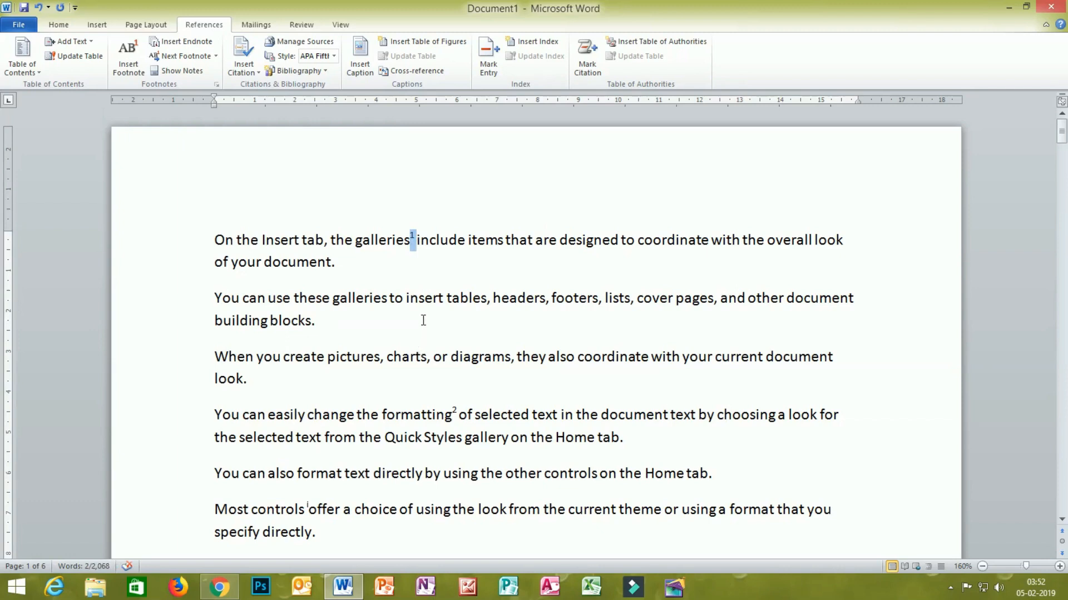
{"action": "scroll", "coordinate": [435, 317], "scroll_direction": "down", "scroll_amount": 2}
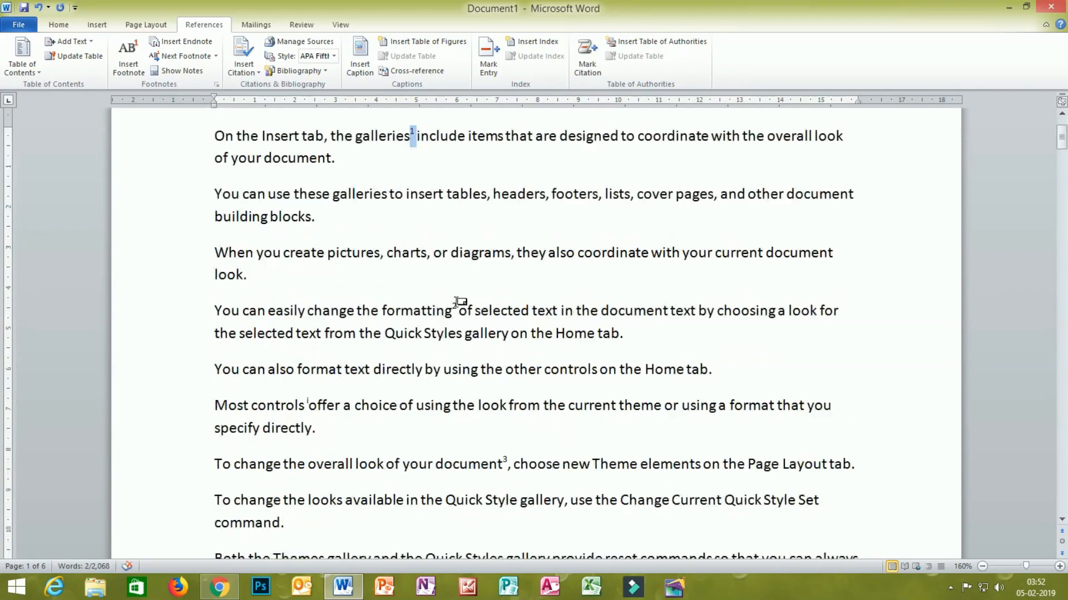
{"action": "left_click", "coordinate": [454, 310]}
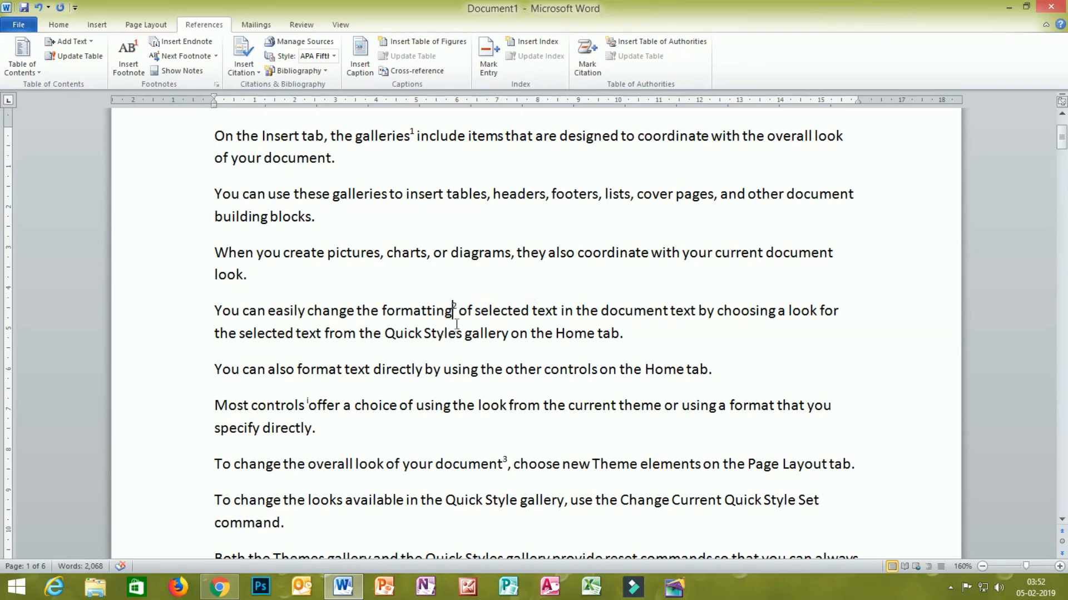
{"action": "scroll", "coordinate": [449, 357], "scroll_direction": "down", "scroll_amount": 2}
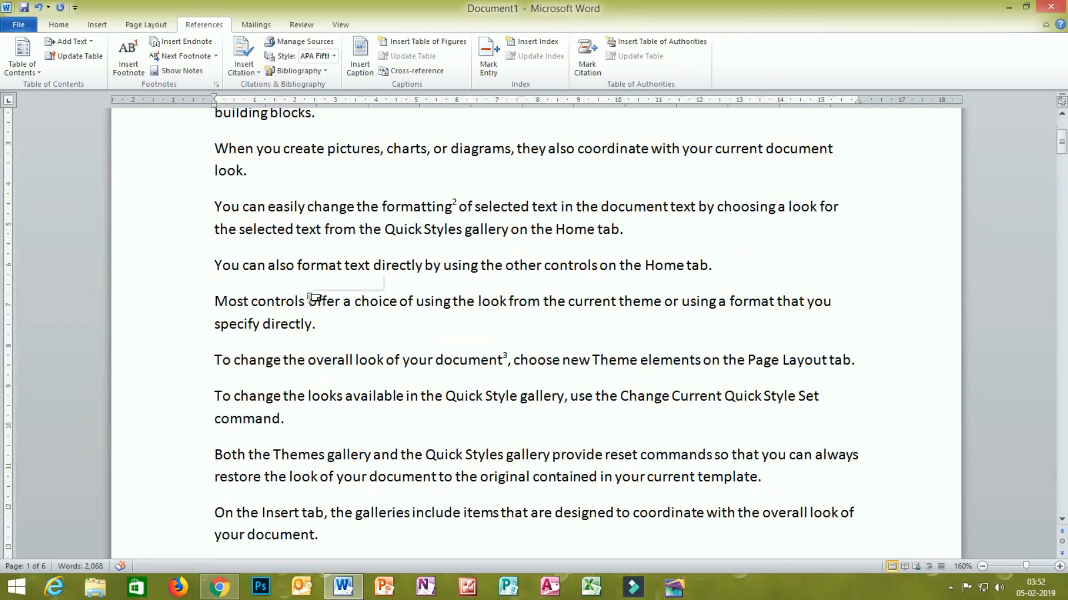
{"action": "left_click", "coordinate": [309, 300]}
{"action": "mouse_move", "coordinate": [313, 296]}
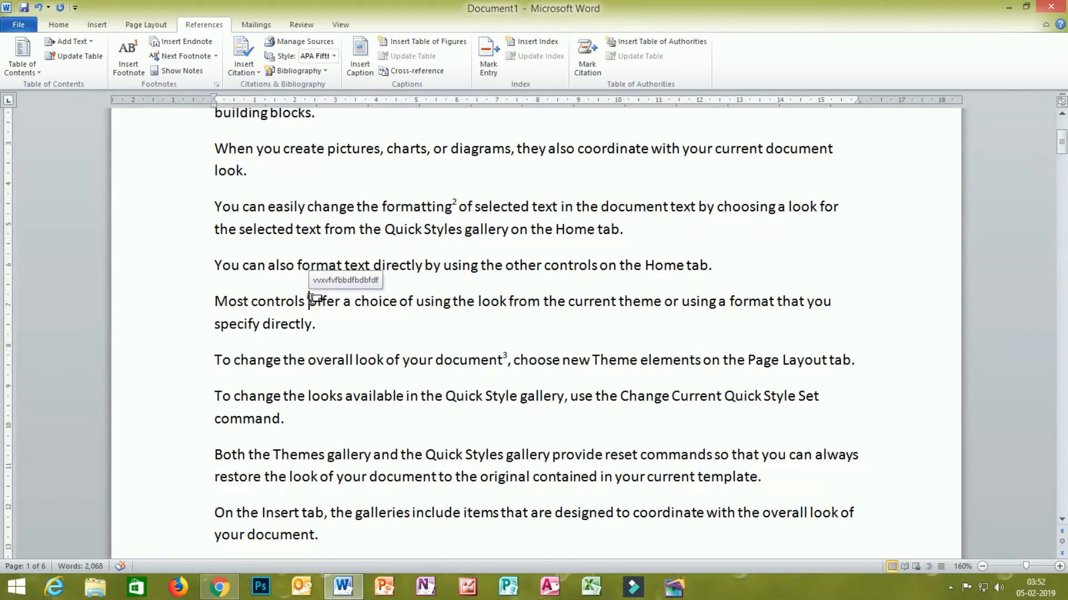
Step: Use Next Footnote from the "Most controls" paragraph to step forward to the footnote mark after "You can also format text" on page 1
{"action": "left_click", "coordinate": [209, 56]}
{"action": "left_click", "coordinate": [209, 56]}
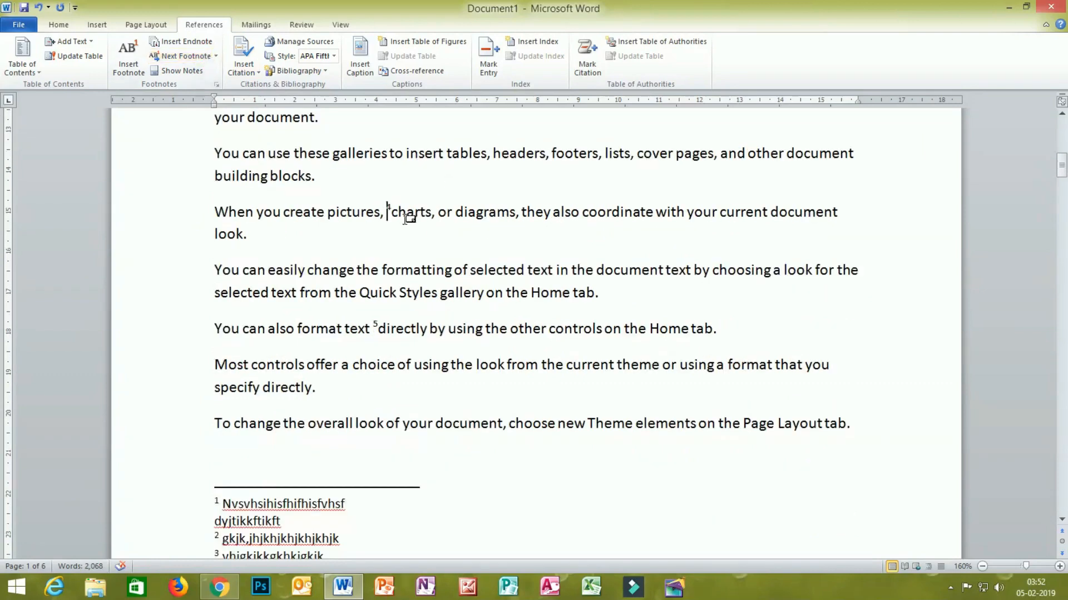
{"action": "left_click", "coordinate": [176, 56]}
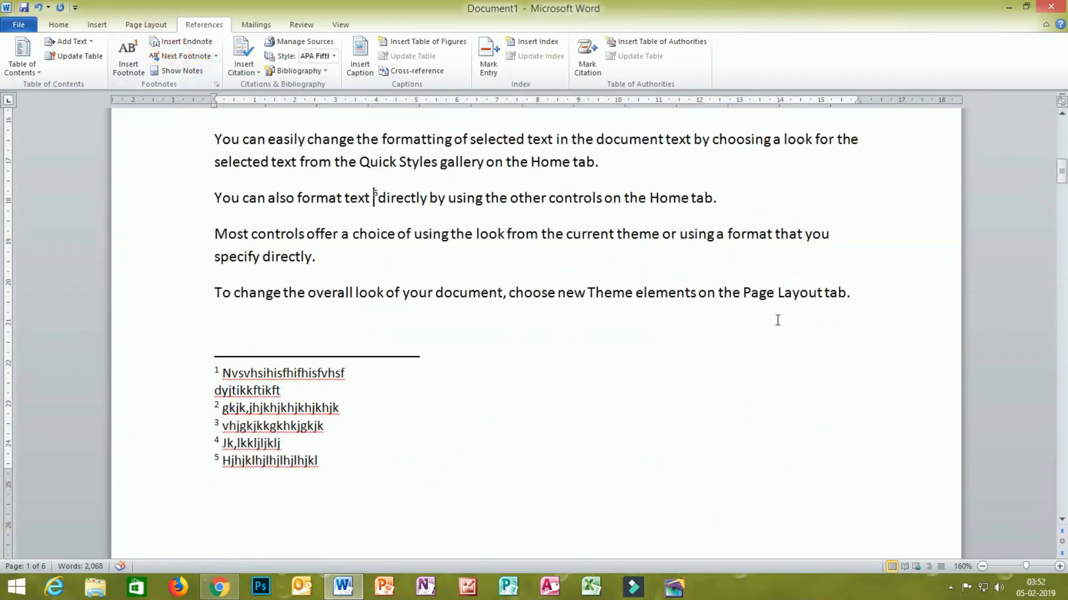
Step: Step forward with Next Endnote through the endnote marks from page 2 to "your document" in the last paragraph of page 5
{"action": "left_click", "coordinate": [216, 56]}
{"action": "left_click", "coordinate": [206, 102]}
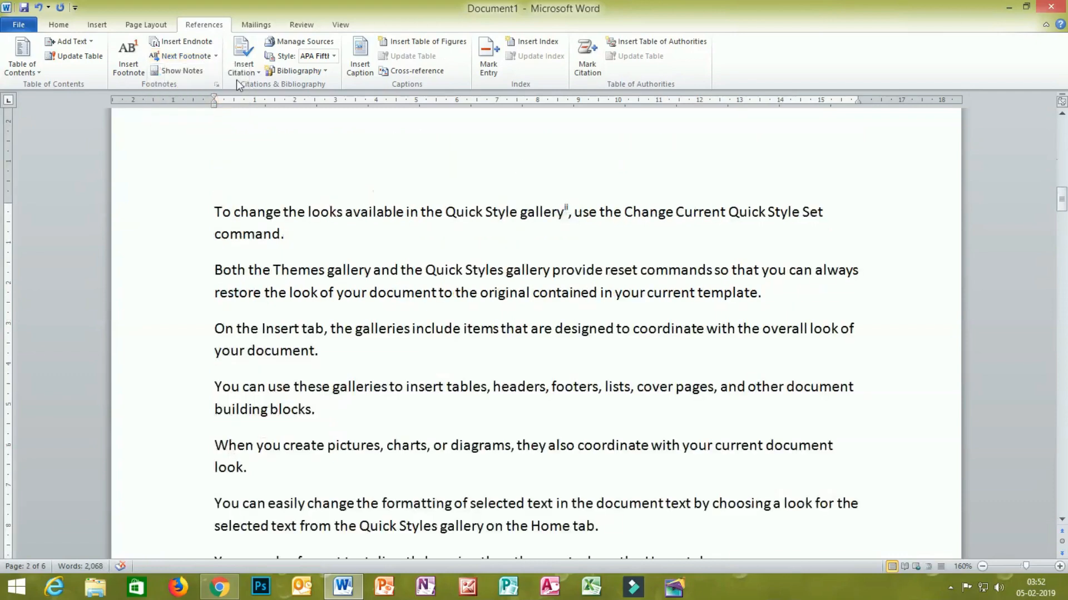
{"action": "left_click", "coordinate": [216, 56]}
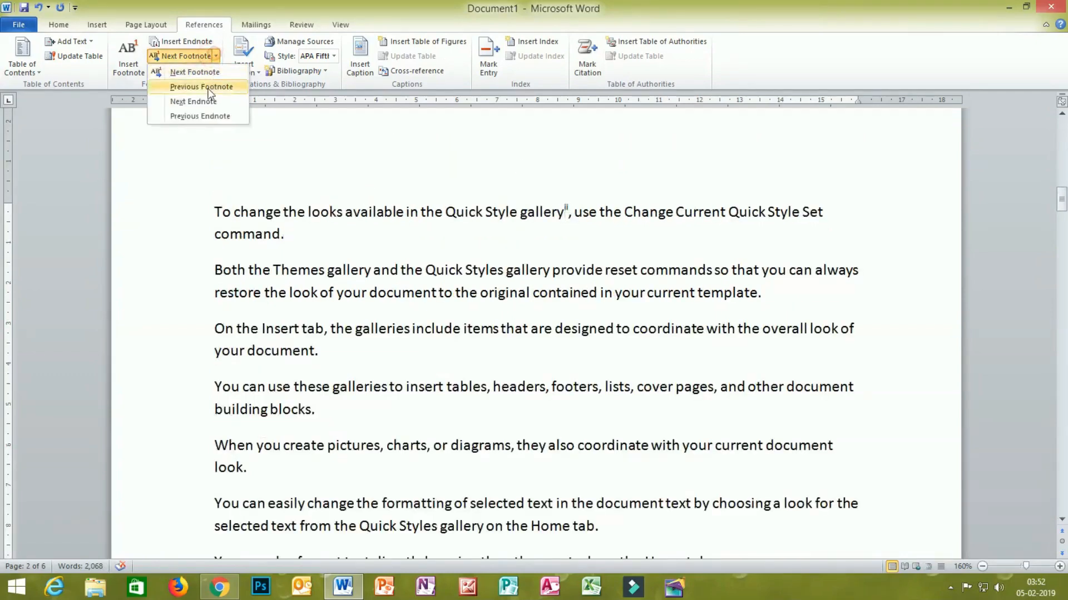
{"action": "left_click", "coordinate": [207, 101]}
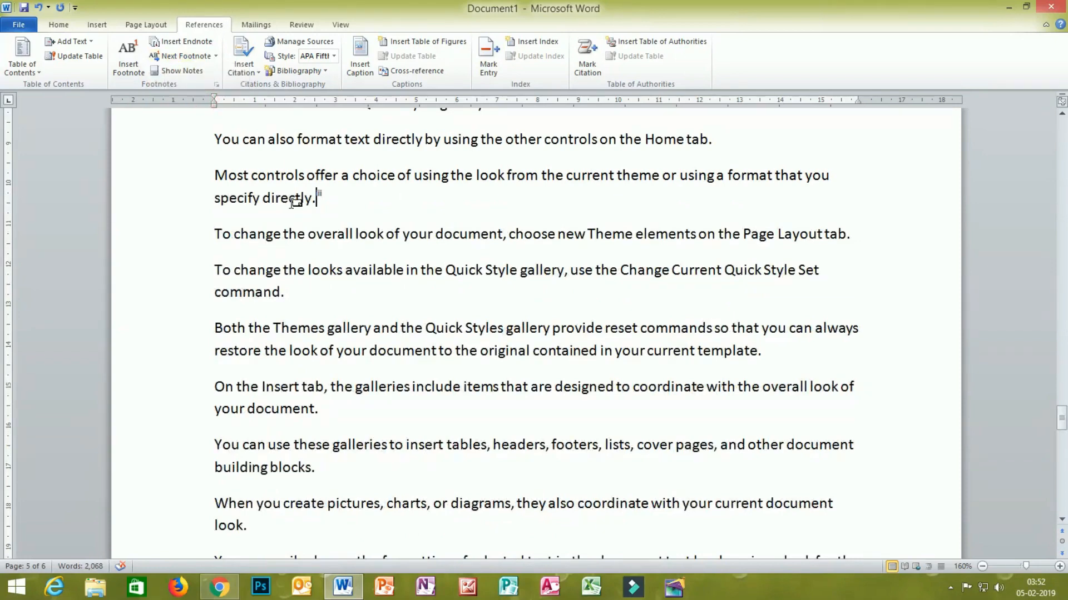
{"action": "left_click", "coordinate": [215, 56]}
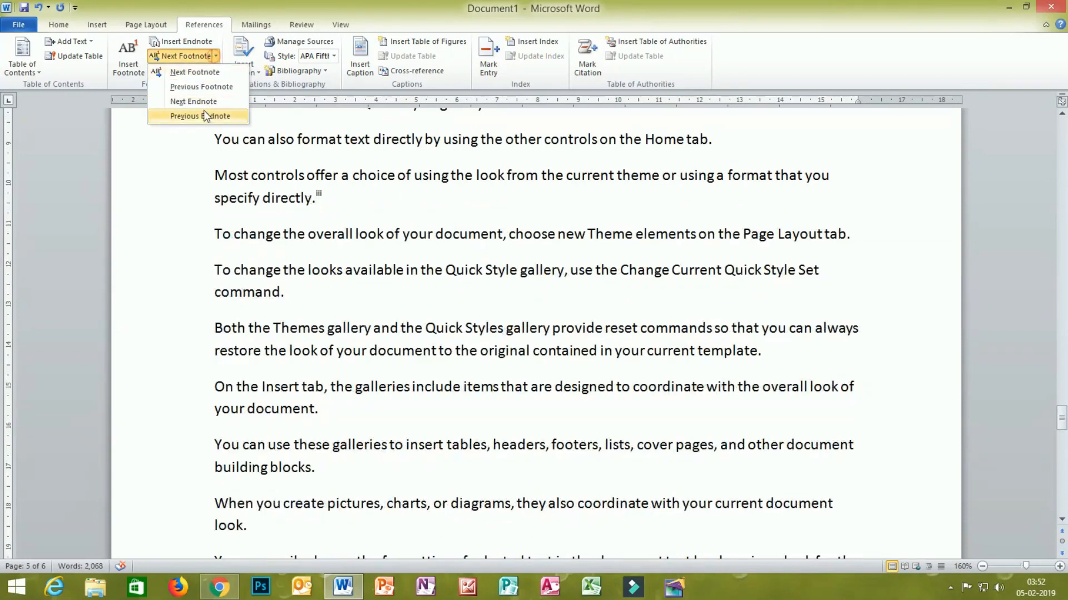
{"action": "left_click", "coordinate": [209, 102]}
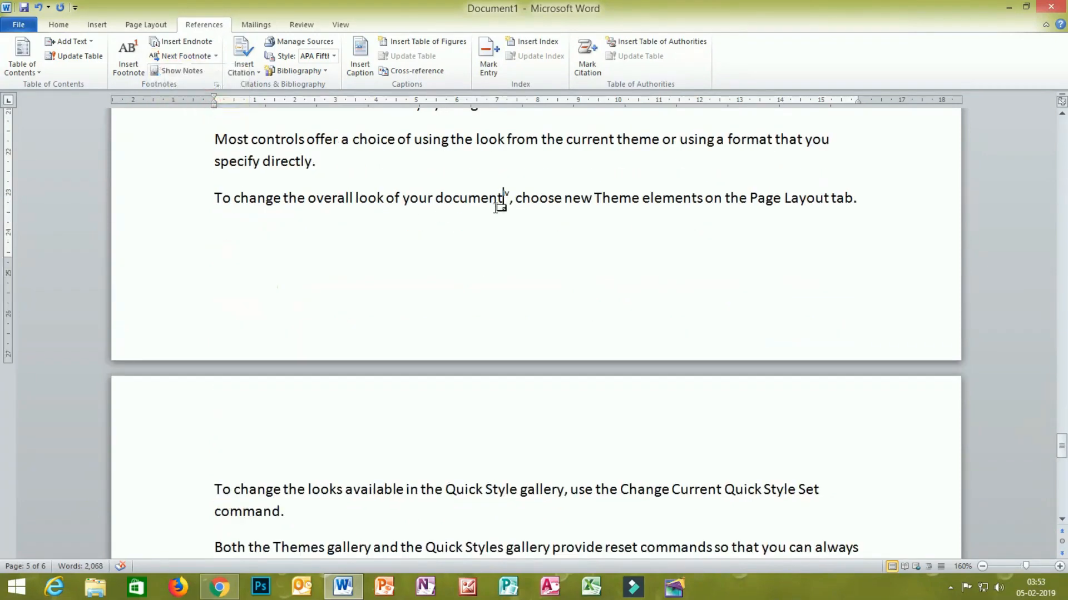
Step: Go back with Previous Endnote to the mark after "specify directly." on page 5 and review the note navigation commands
{"action": "left_click", "coordinate": [215, 56]}
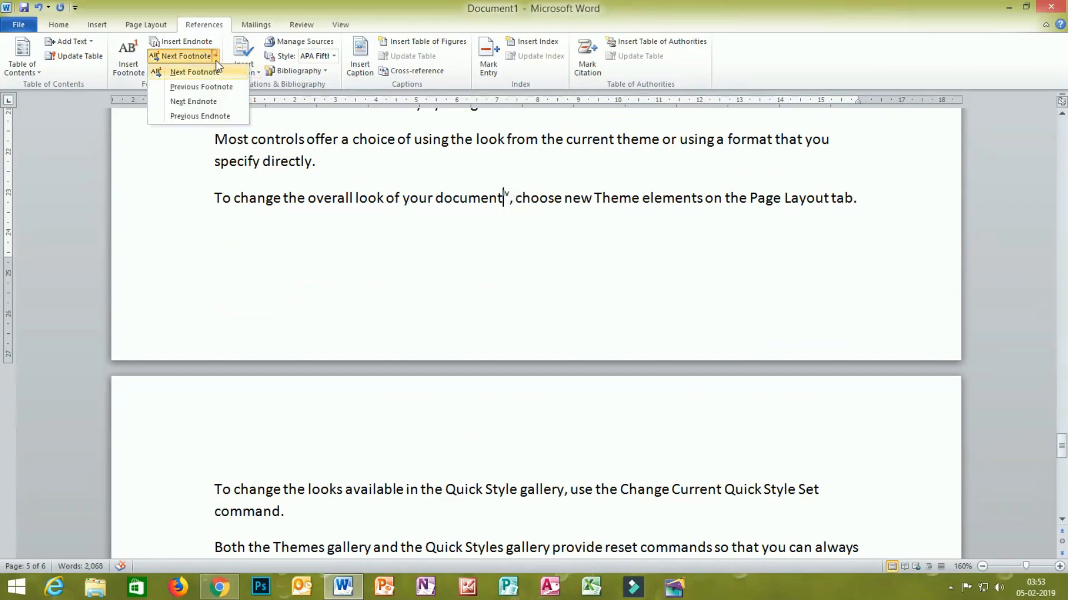
{"action": "left_click", "coordinate": [197, 115]}
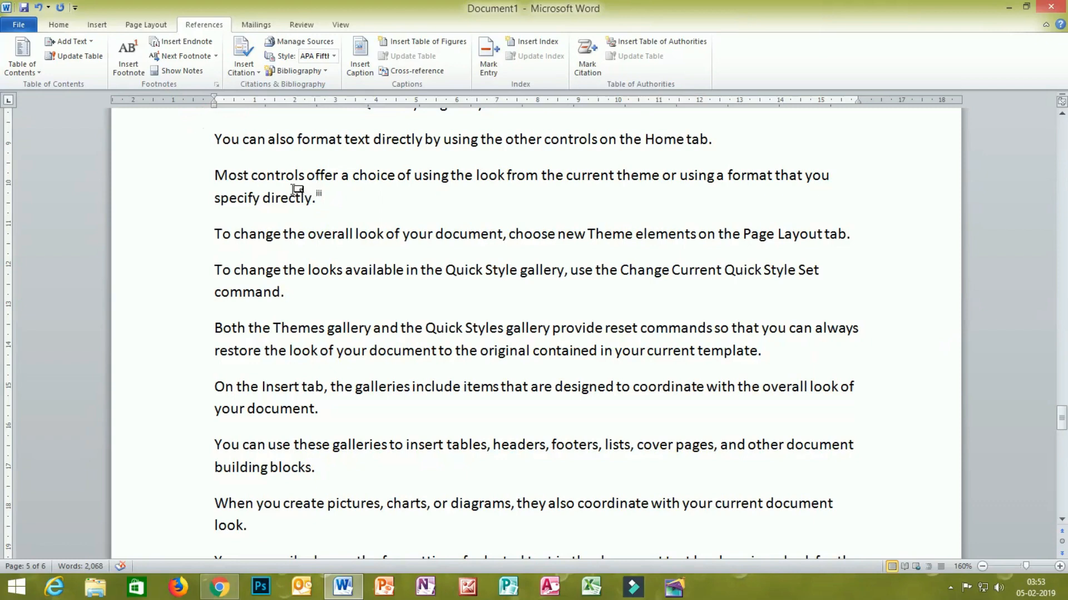
{"action": "left_click", "coordinate": [215, 57]}
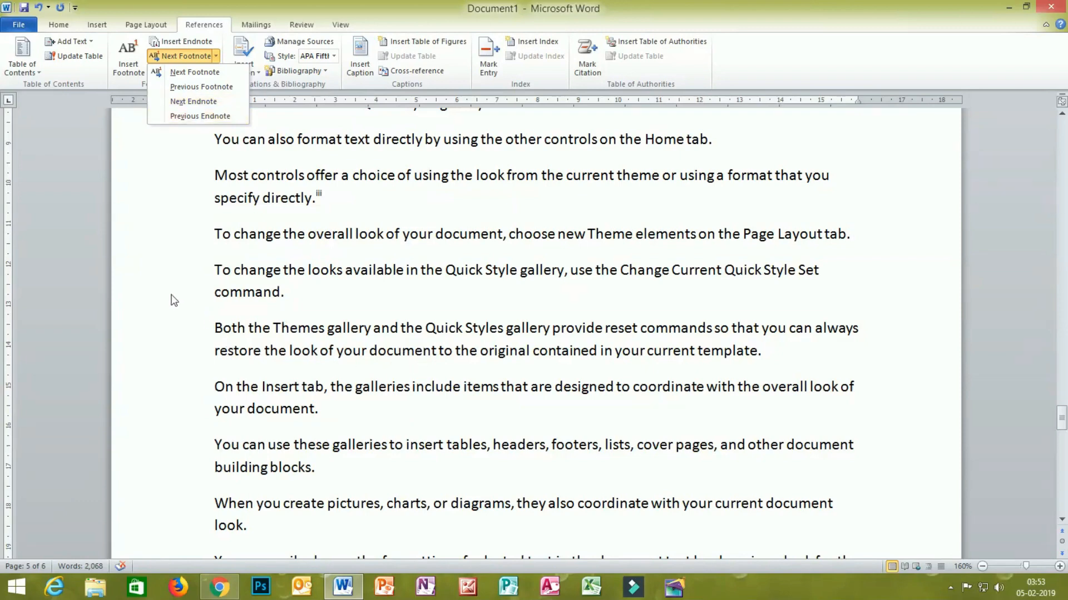
{"action": "left_click", "coordinate": [152, 288]}
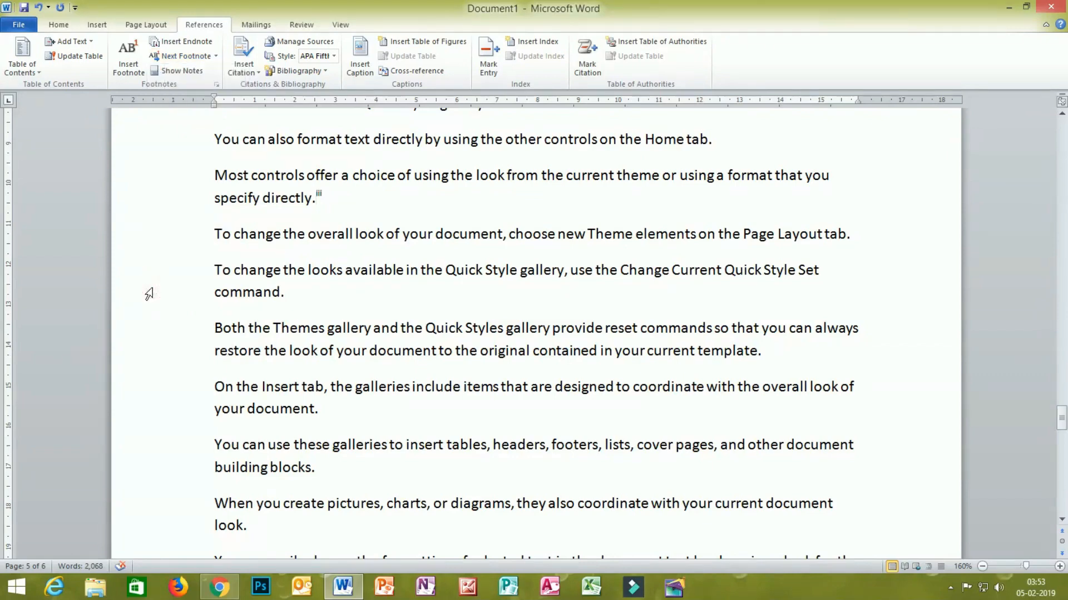